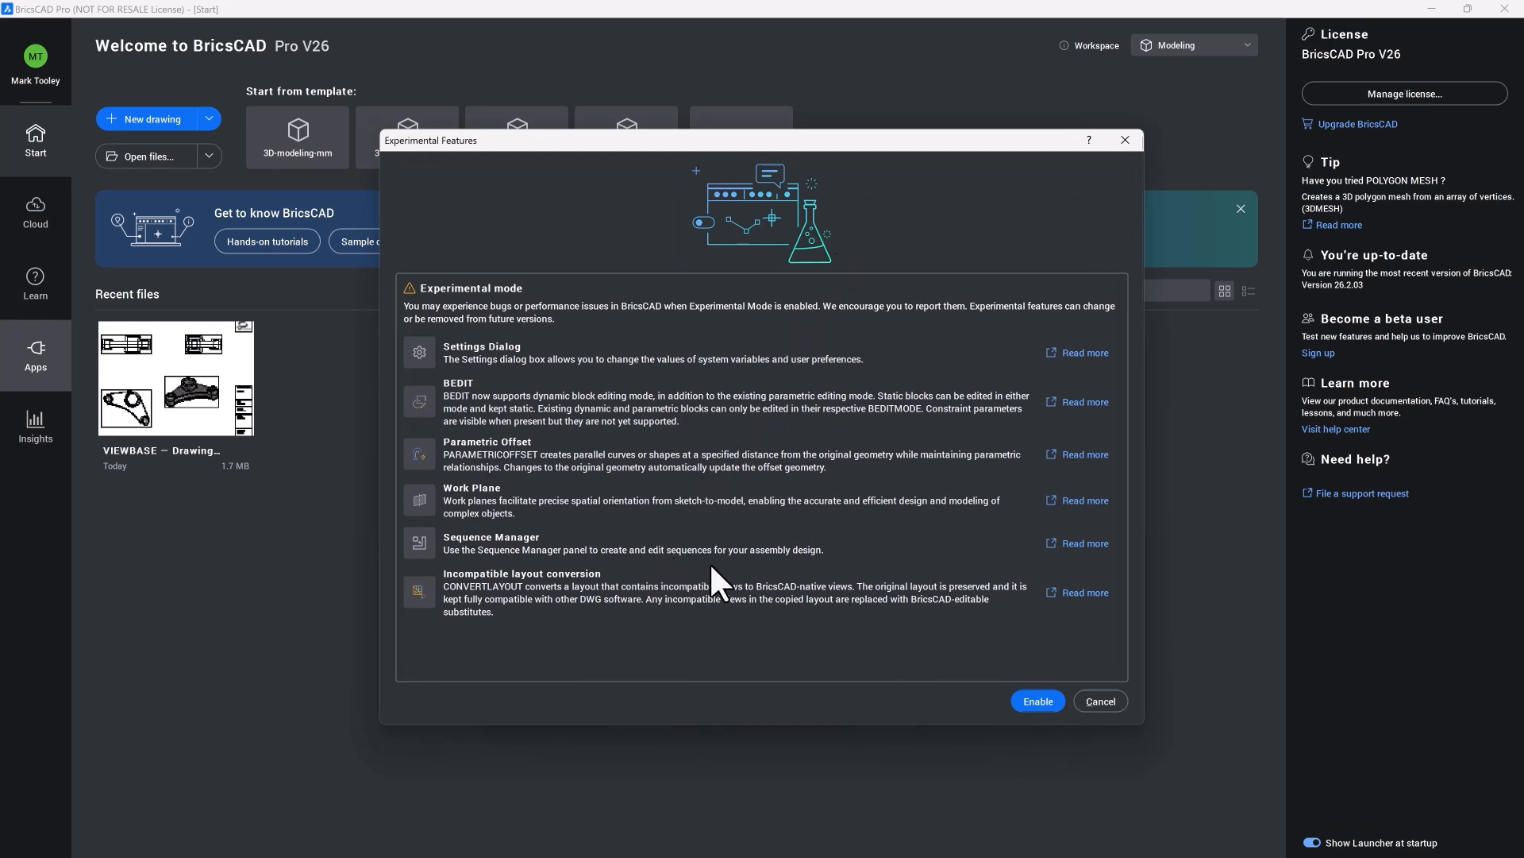
# Step: Enable the experimental features and restart BricsCAD in the Modeling workspace
pyautogui.click(1038, 700)
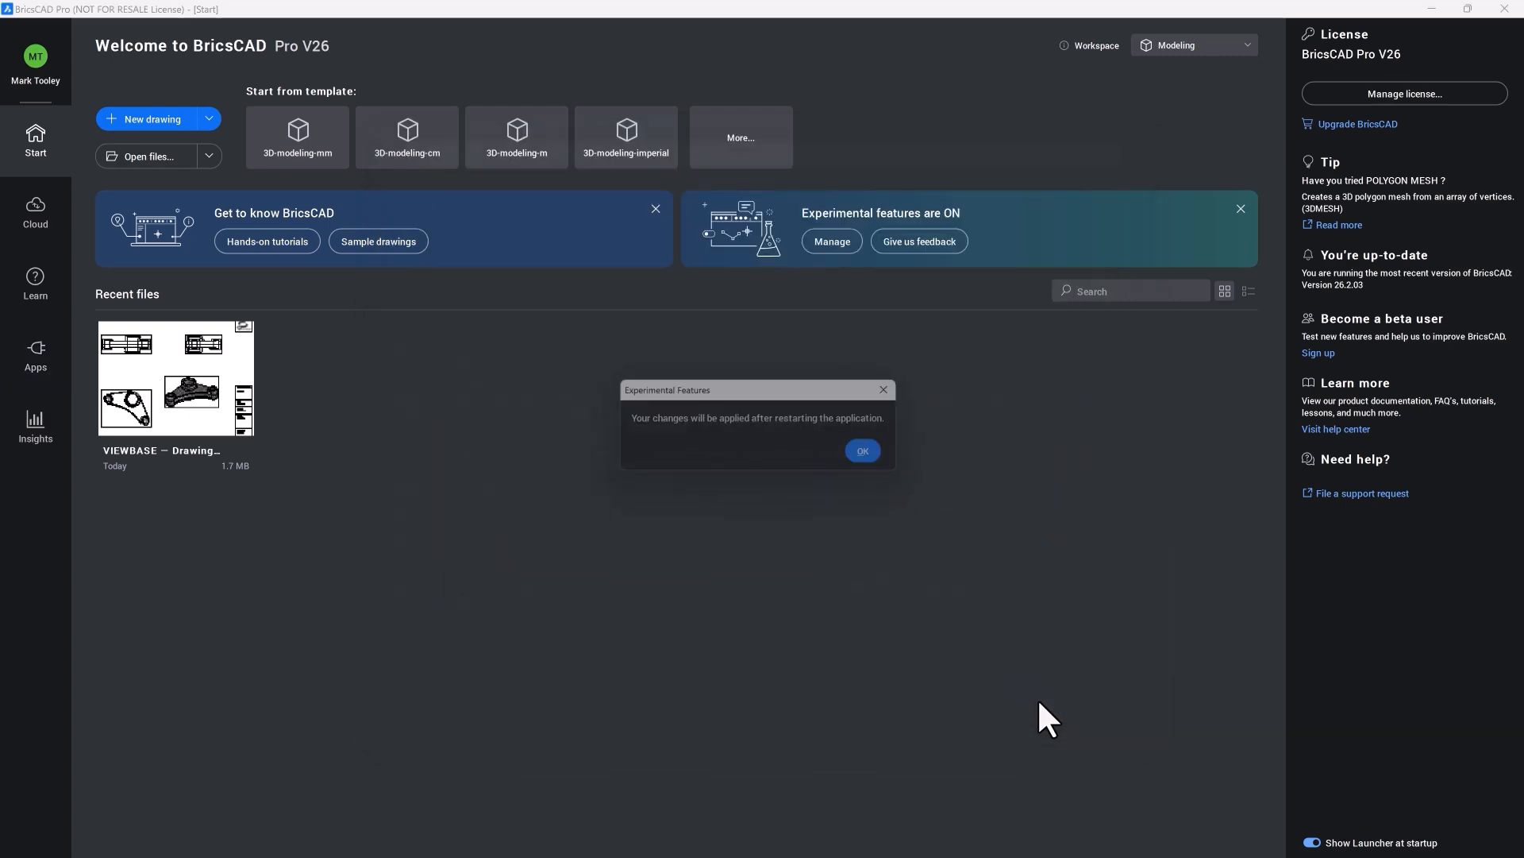
pyautogui.click(876, 455)
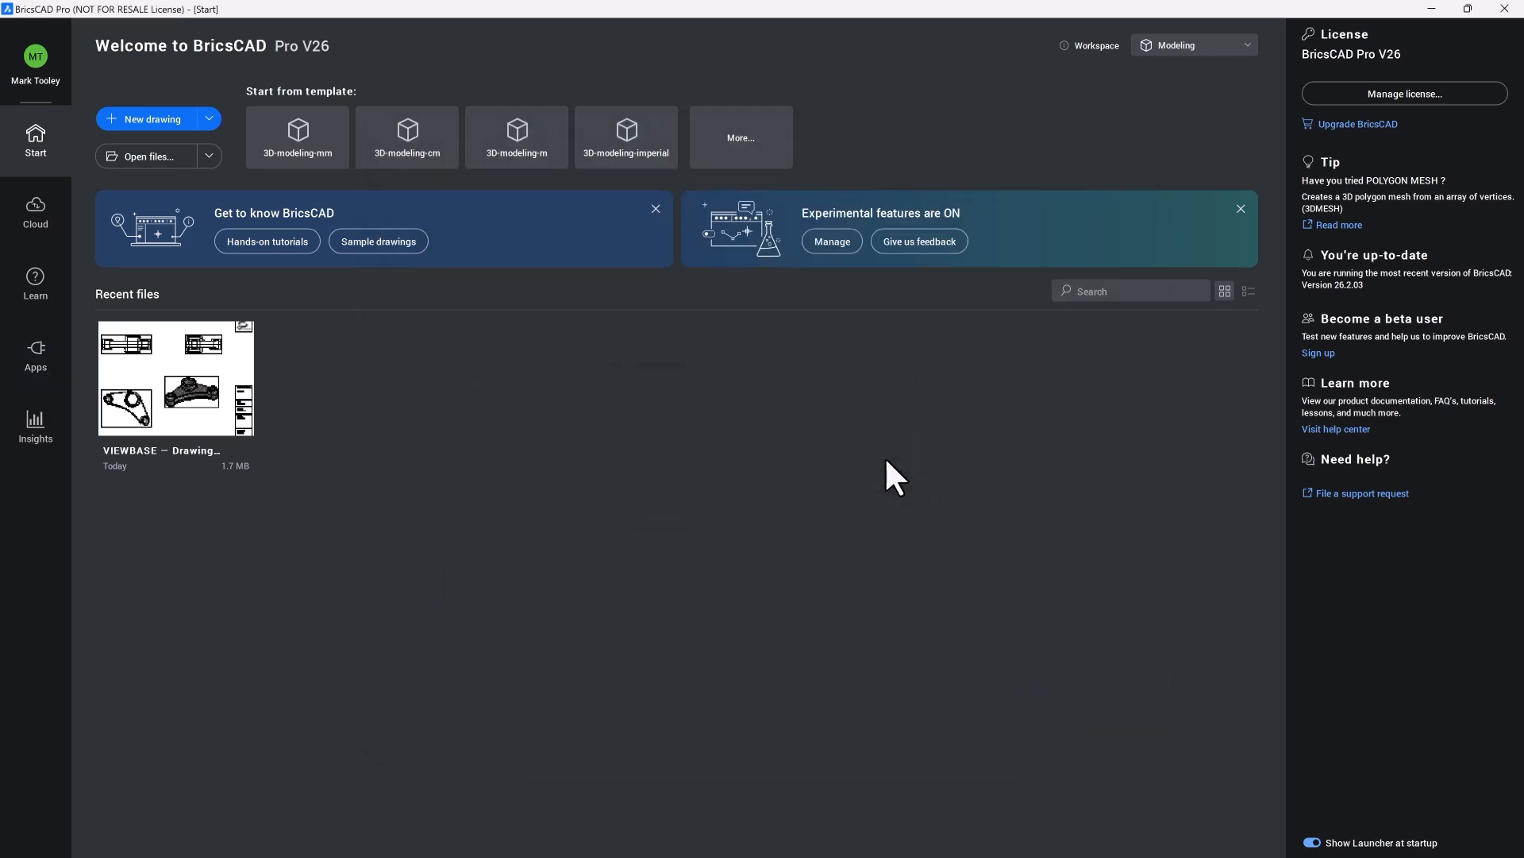
pyautogui.click(1505, 9)
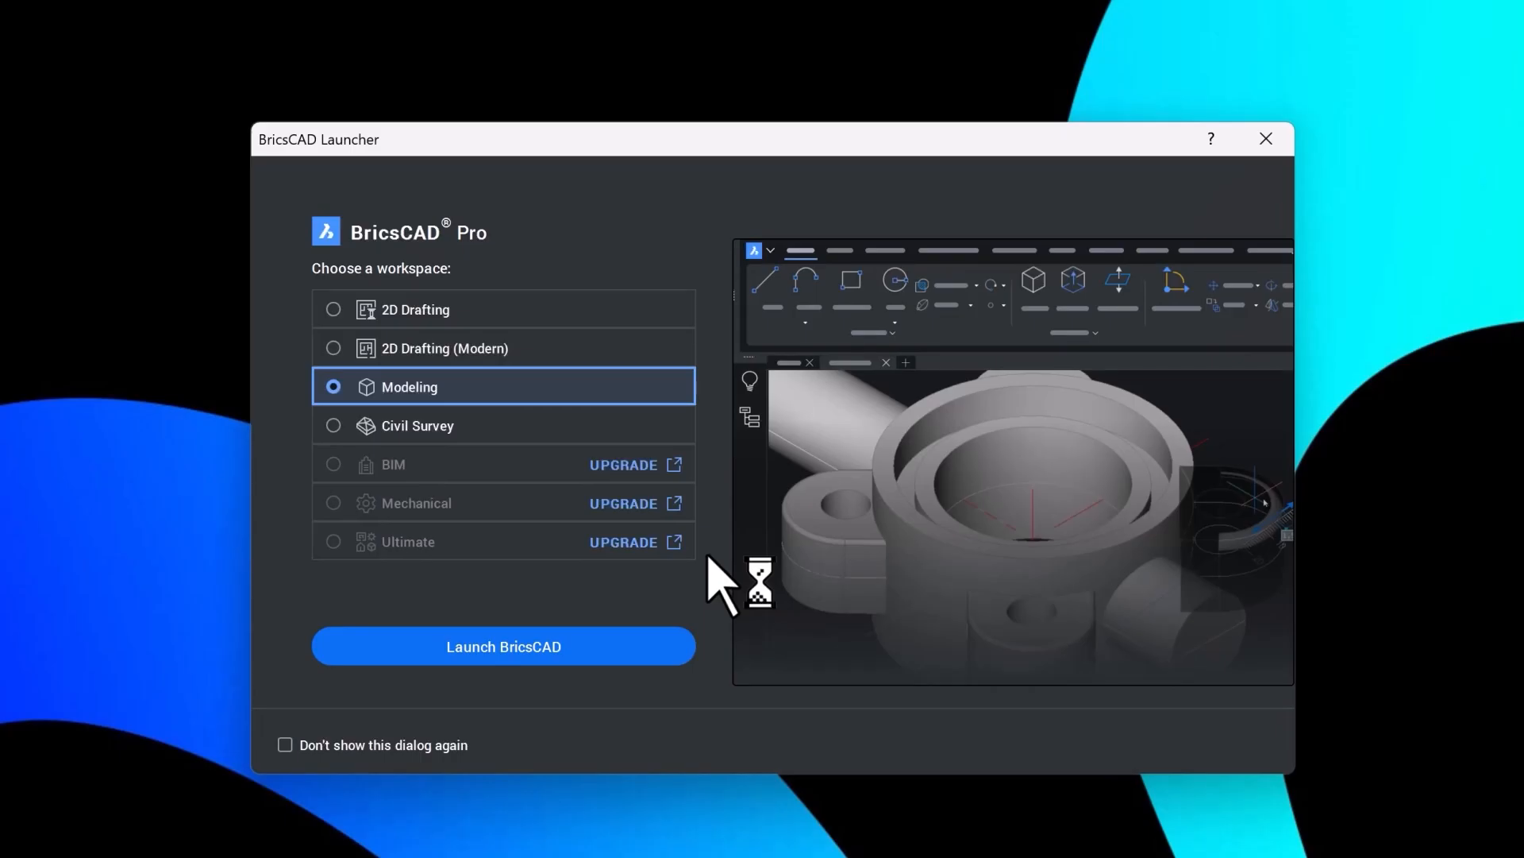
pyautogui.click(635, 647)
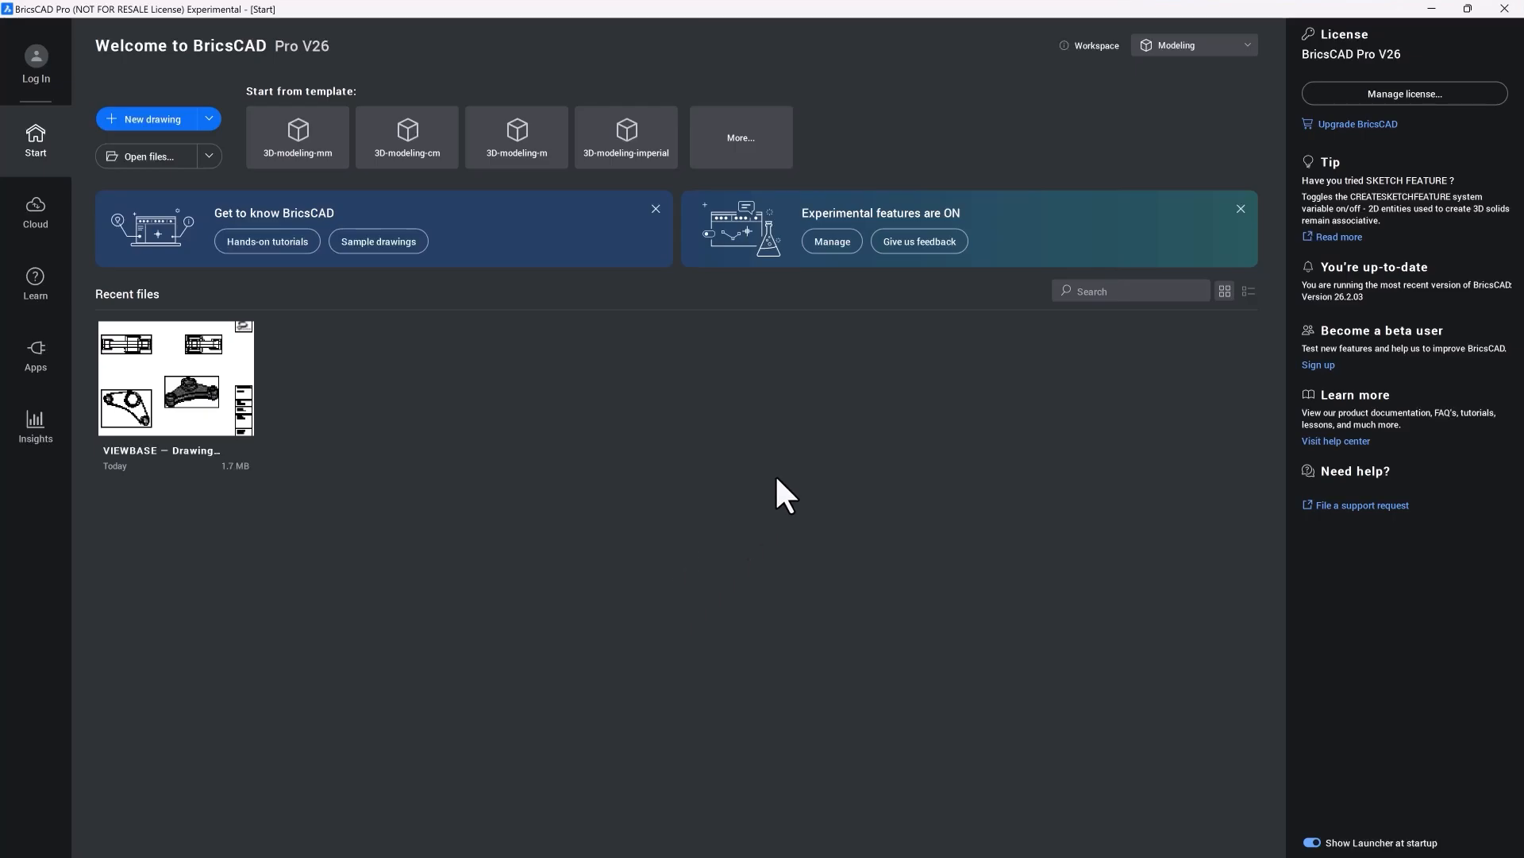
# Step: Open the recent VIEWBASE drawing and convert Layout1 to BricsCAD-native views, preserving the original layout and suppressing future warnings
pyautogui.click(225, 382)
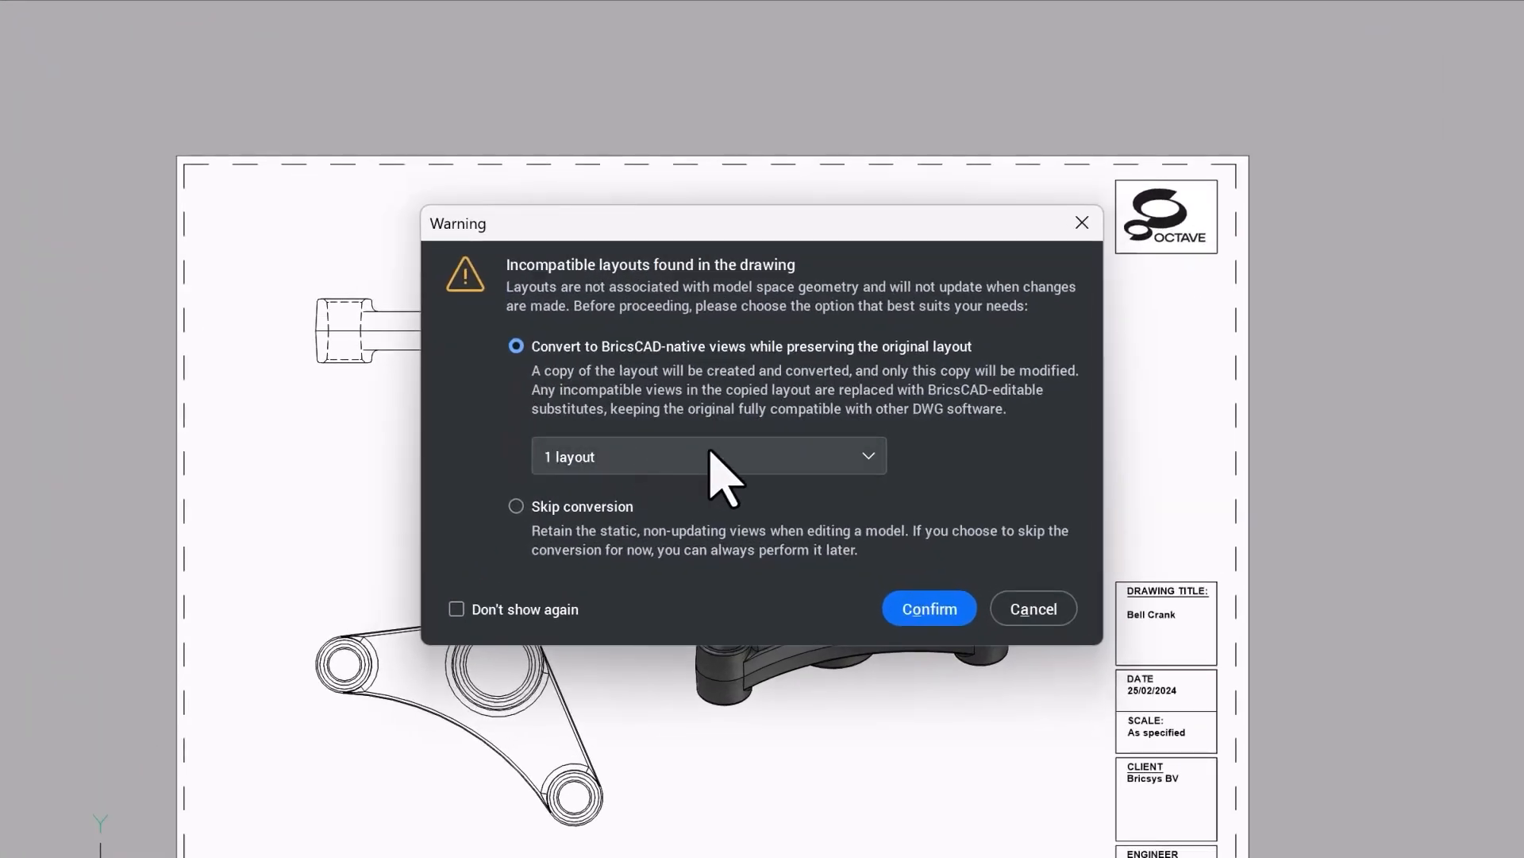
pyautogui.click(711, 455)
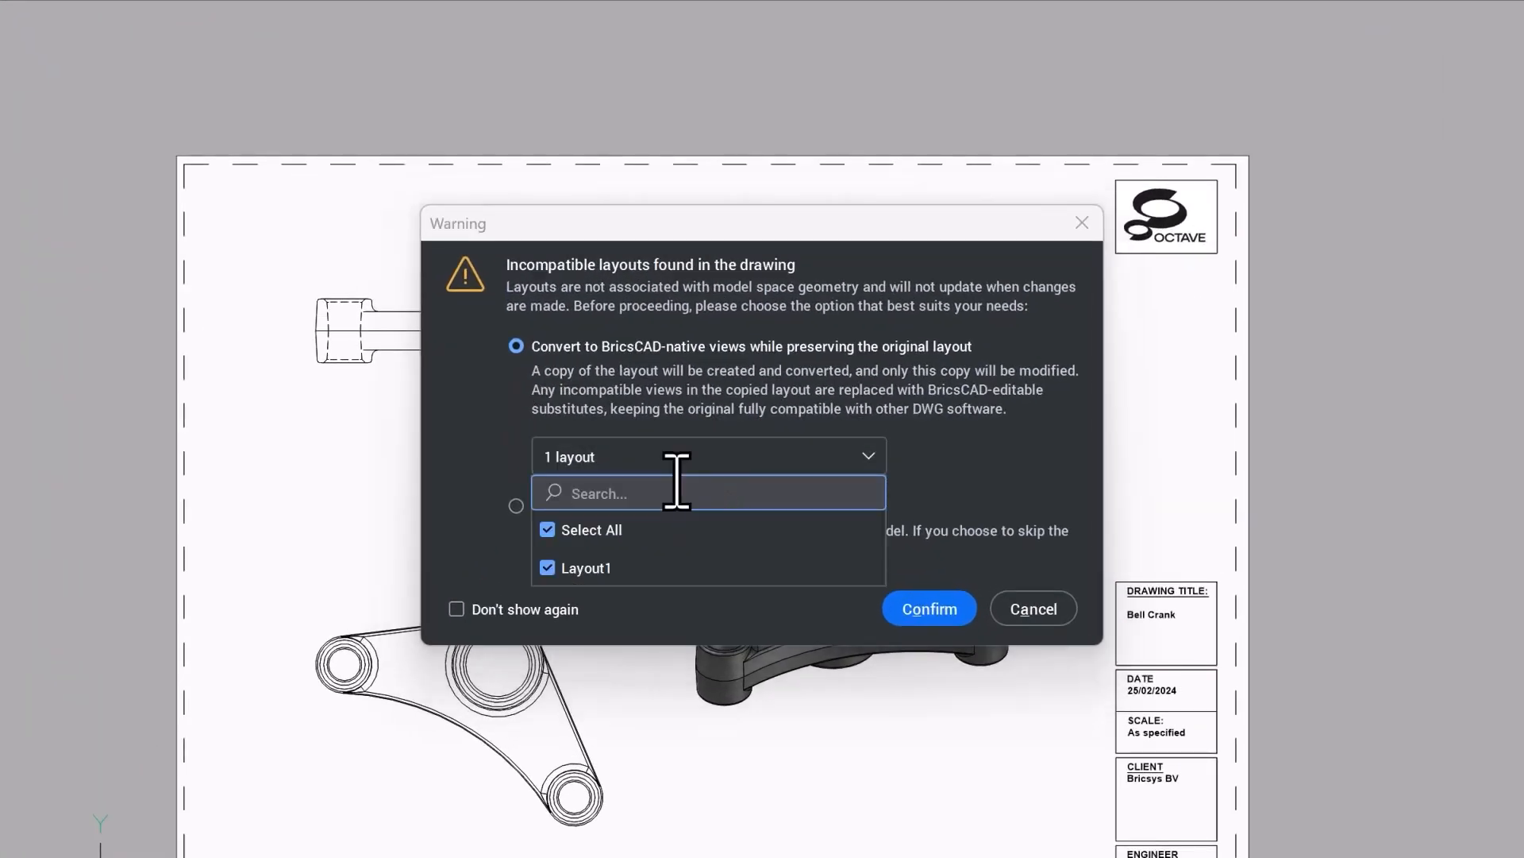
pyautogui.click(499, 458)
pyautogui.click(517, 507)
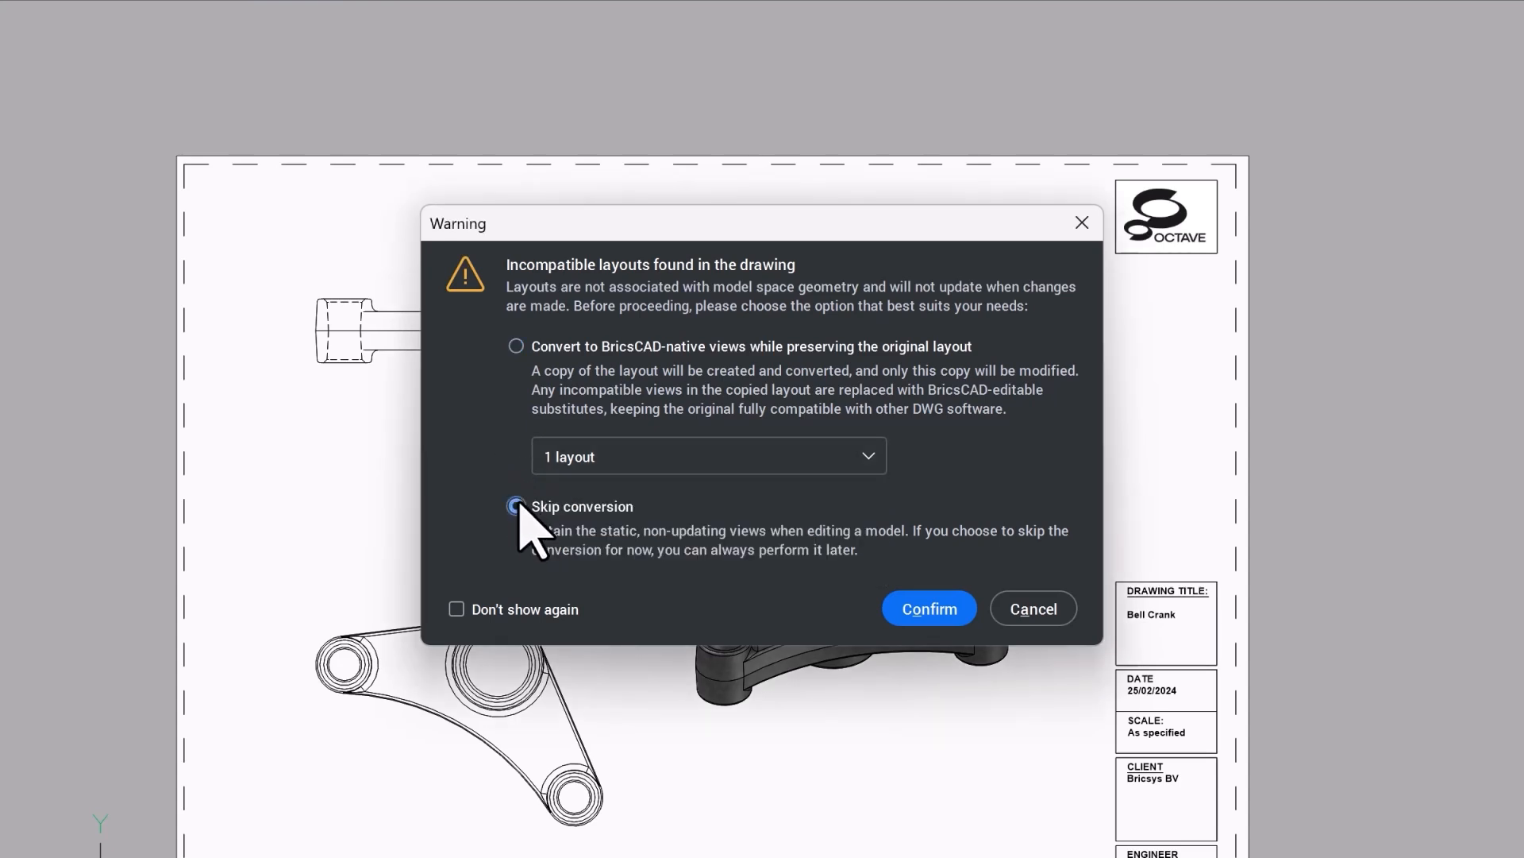
pyautogui.click(515, 347)
pyautogui.click(457, 609)
pyautogui.click(927, 610)
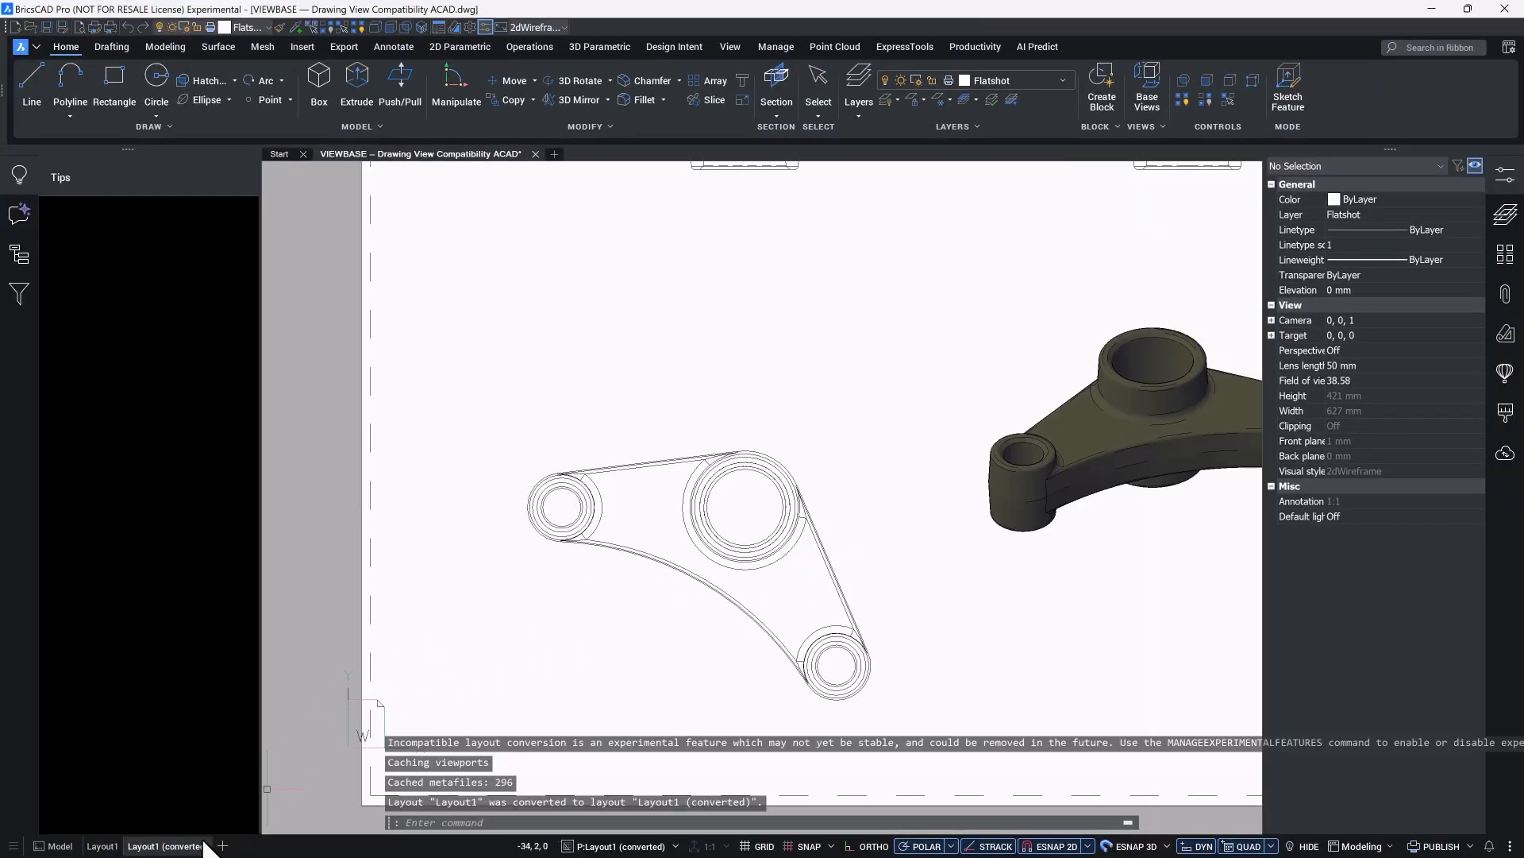
# Step: Compare the full converted layout sheet with the original Layout1, finishing on Layout1 (converted)
pyautogui.middleClick(341, 669)
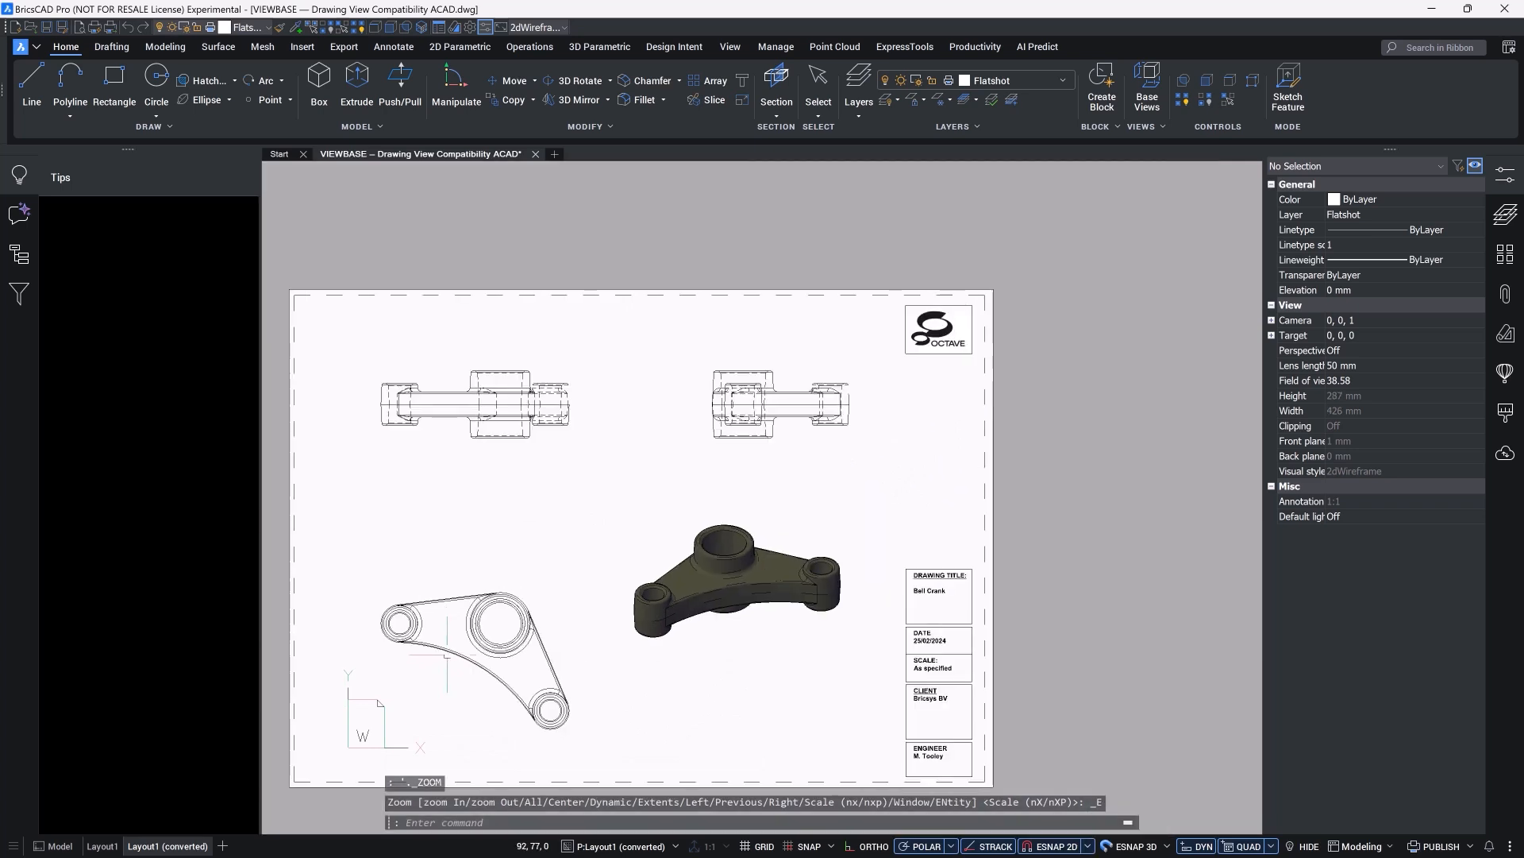
pyautogui.click(111, 847)
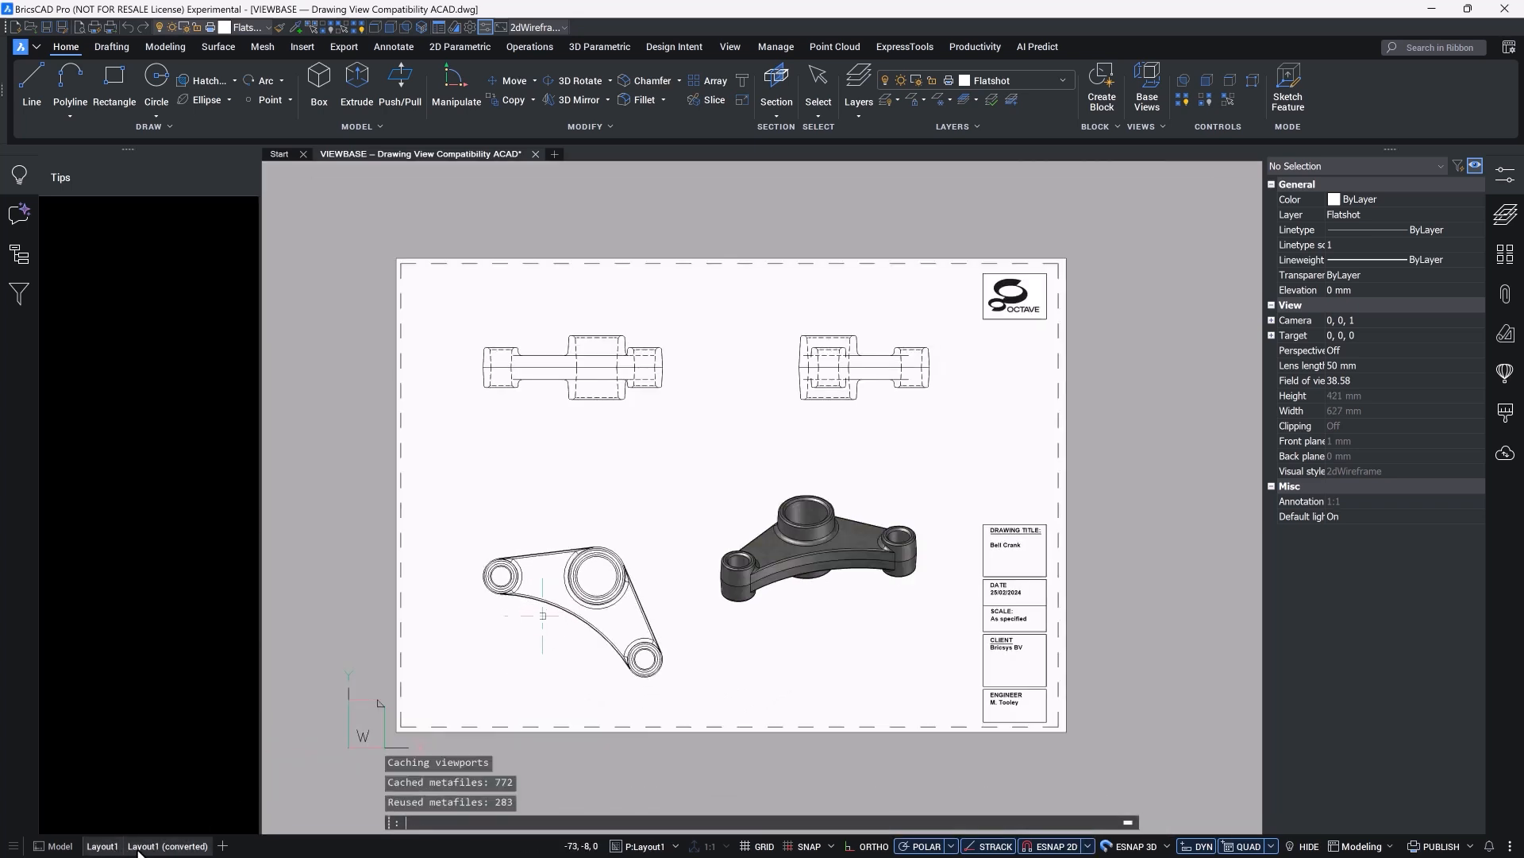
pyautogui.click(147, 847)
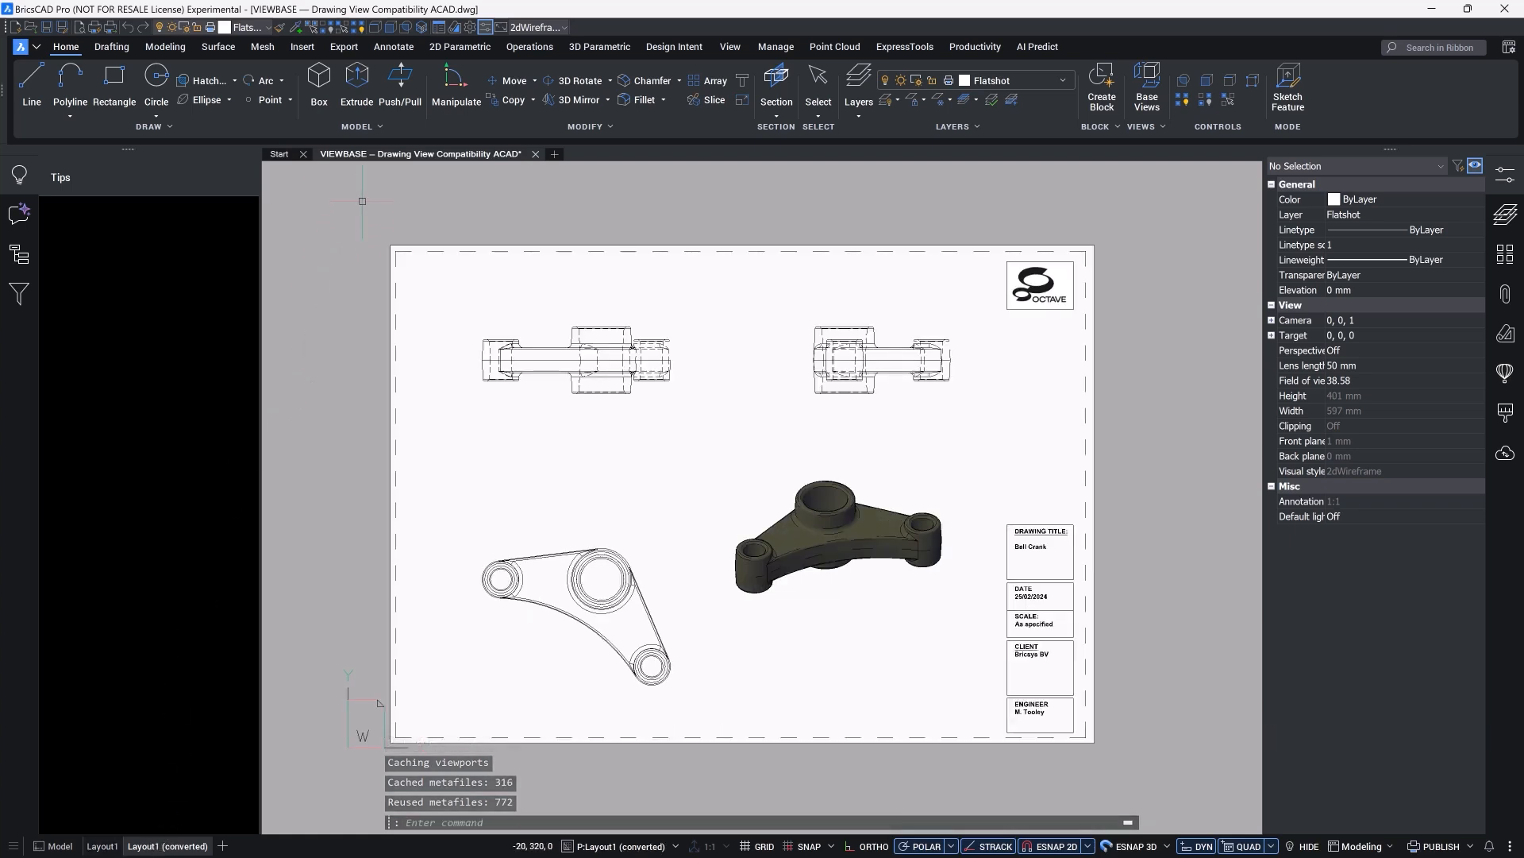
# Step: Dimension the centre distance between the left small boss and the large boss in the converted layout's plan view
pyautogui.click(392, 46)
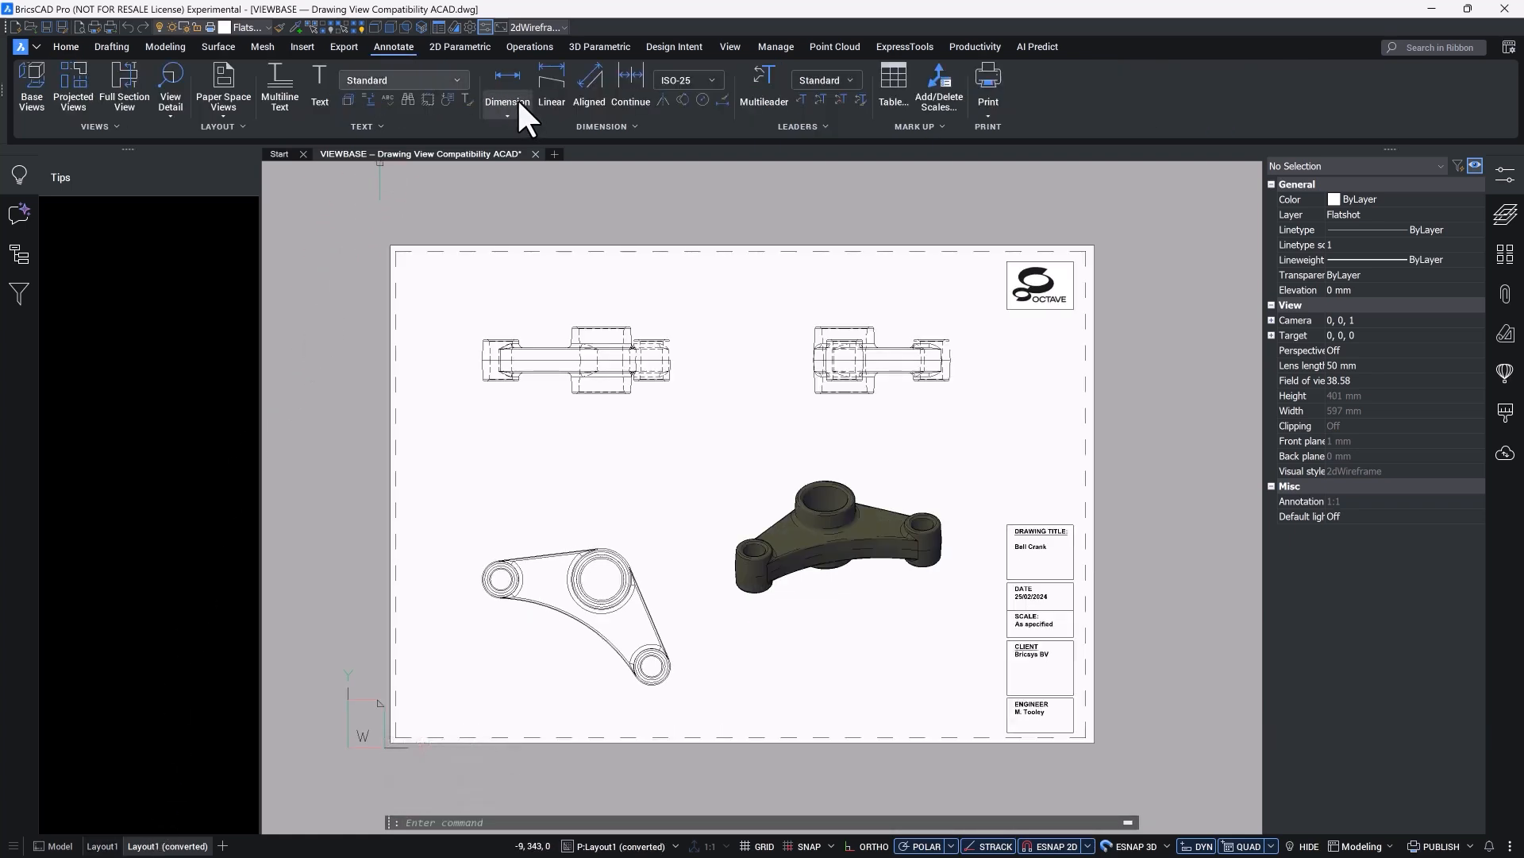
pyautogui.click(502, 84)
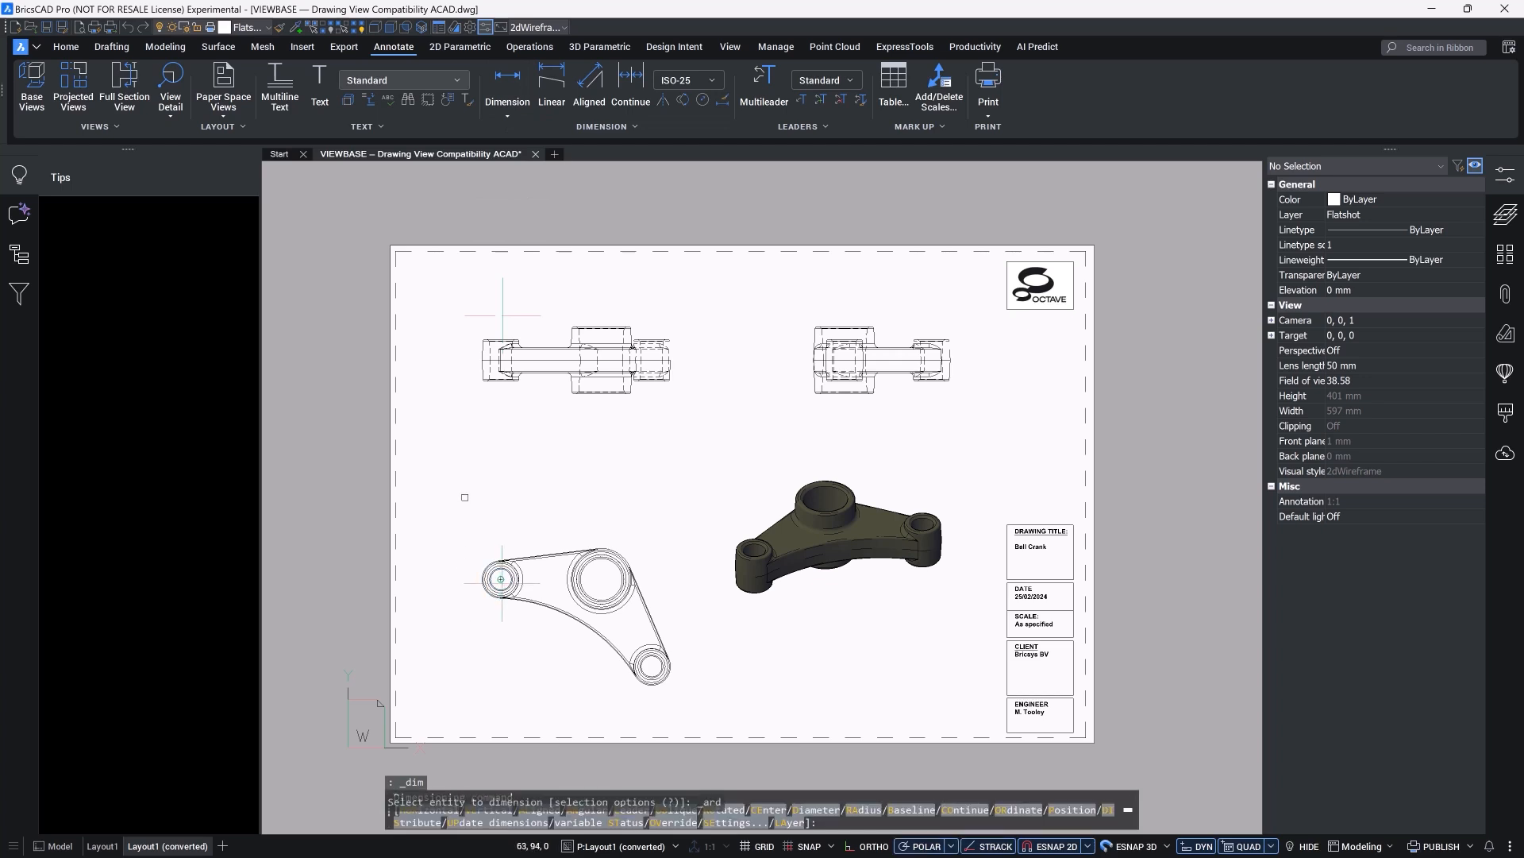
pyautogui.click(500, 579)
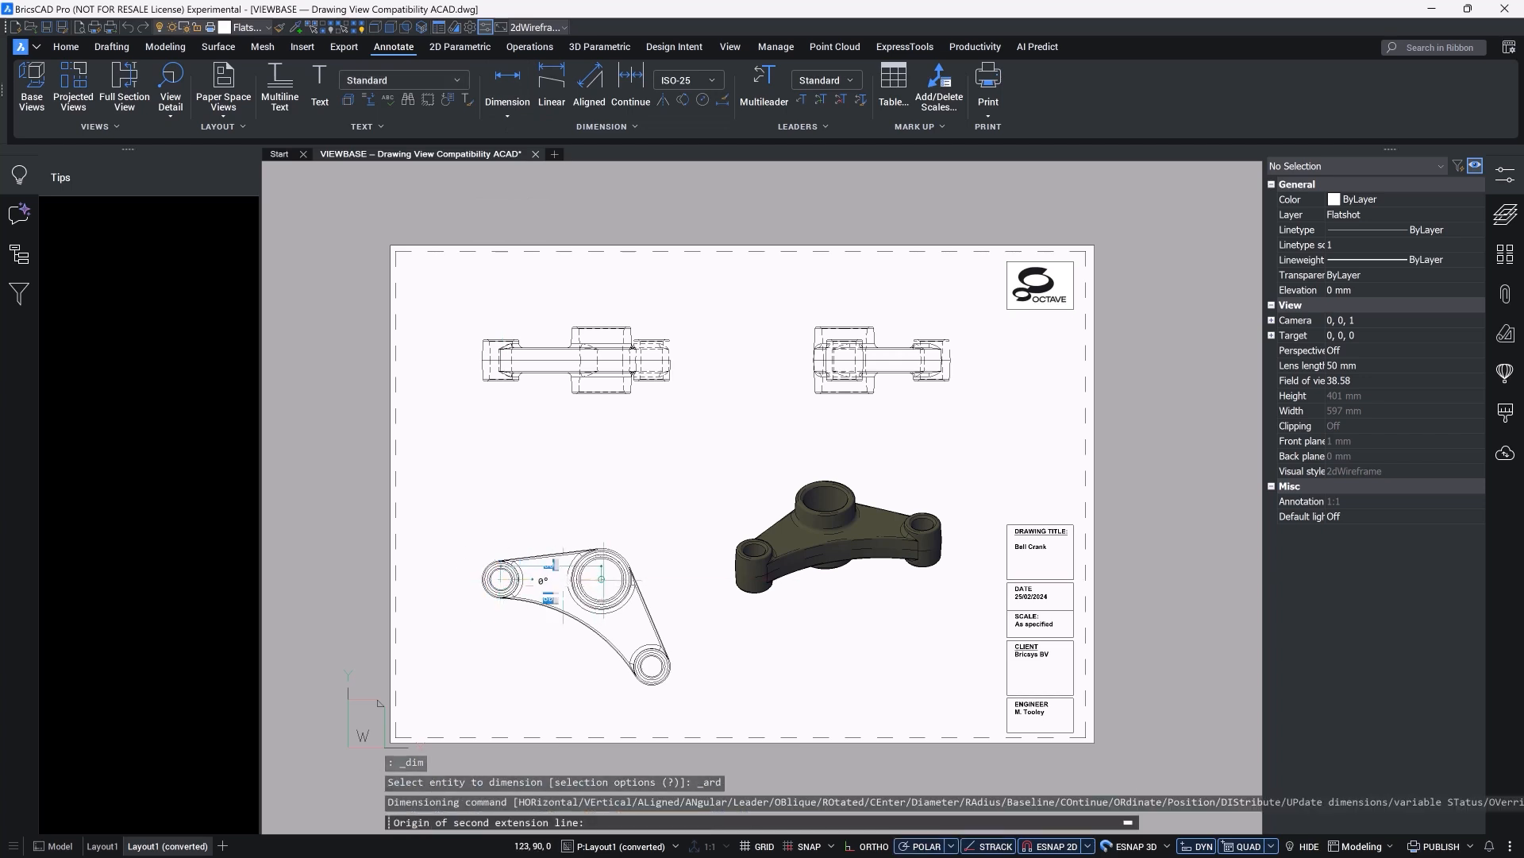
pyautogui.click(601, 579)
pyautogui.click(558, 493)
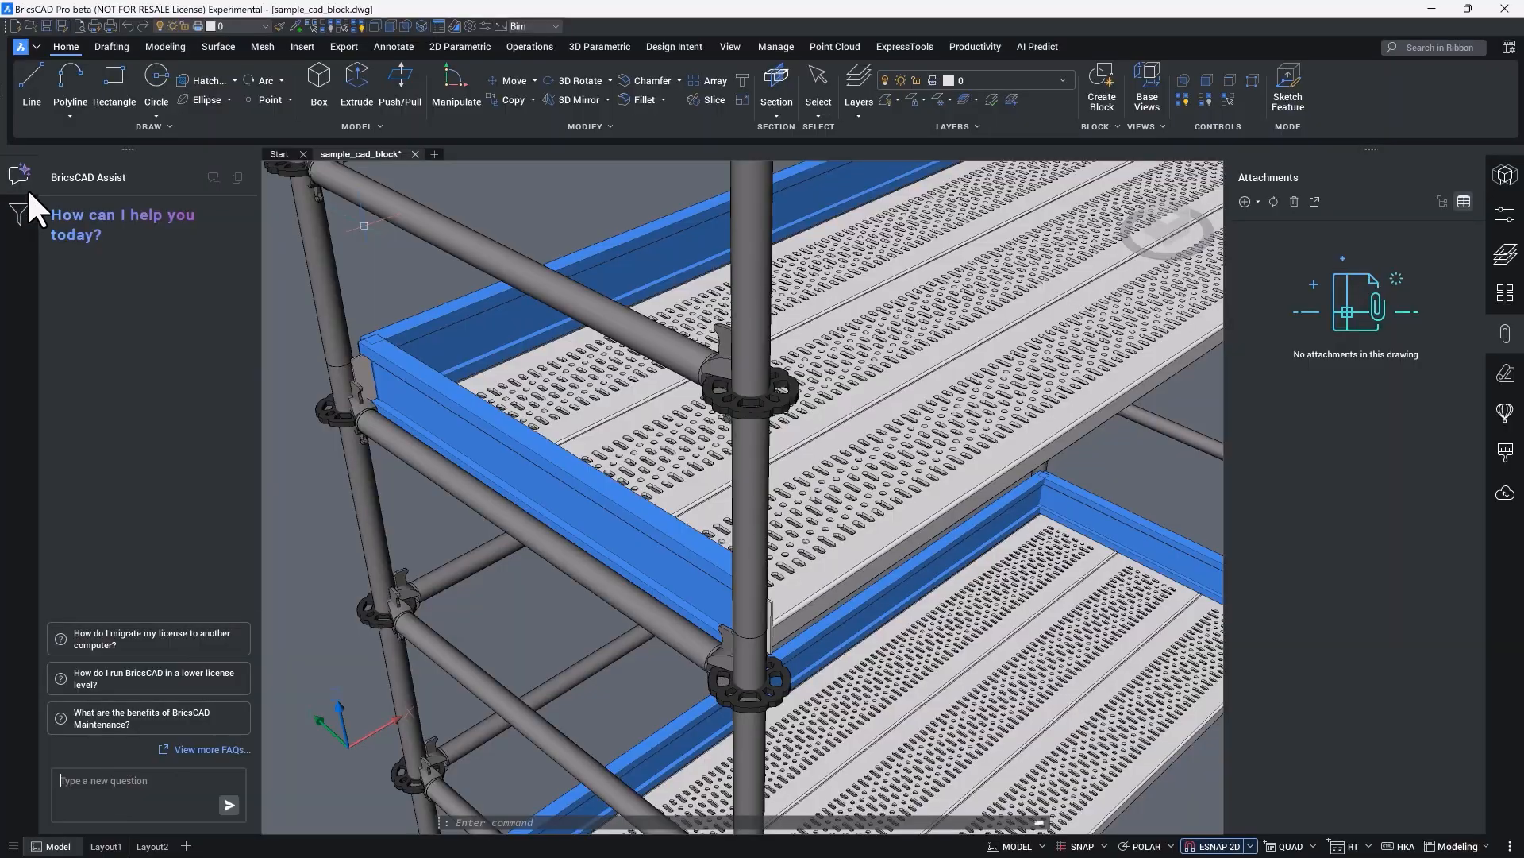
# Step: Ask BricsCAD Assist about "copy bodies" in the sample_cad_block drawing
pyautogui.click(22, 209)
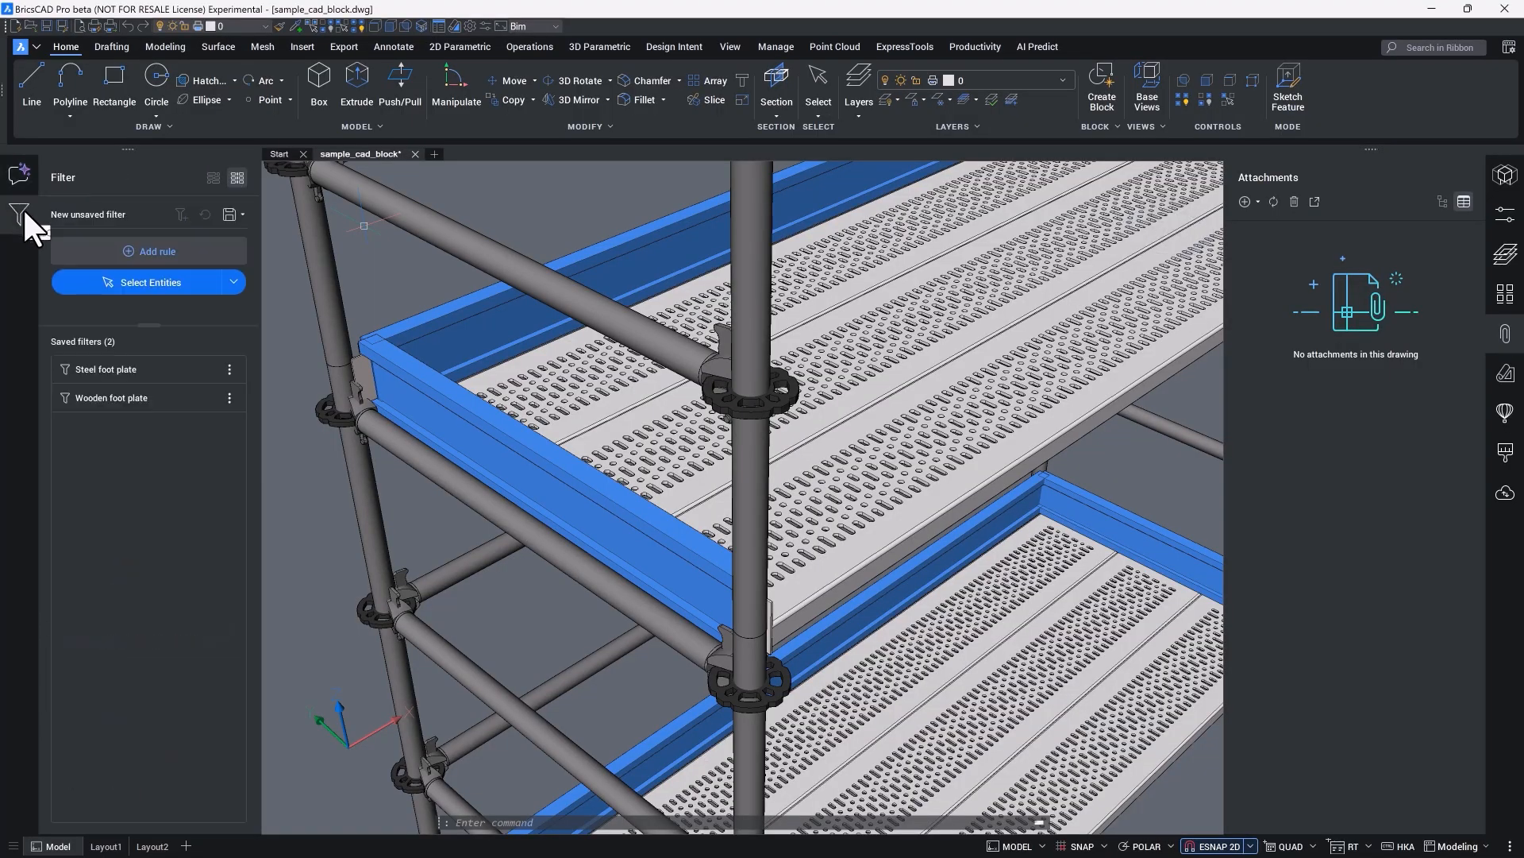
pyautogui.click(24, 171)
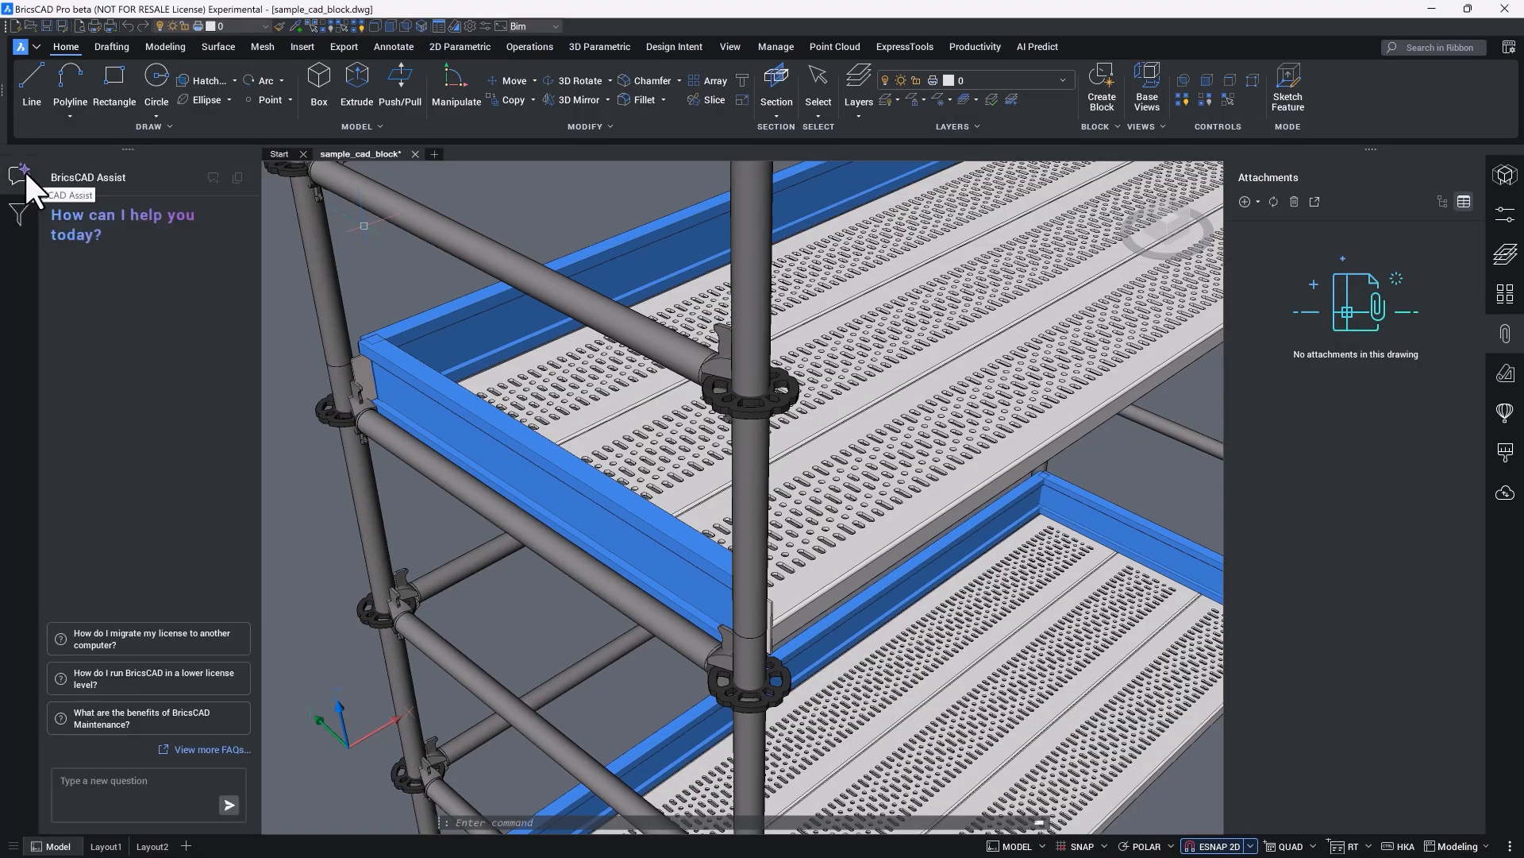
pyautogui.click(86, 786)
pyautogui.write('copy bodies')
pyautogui.press('Return')
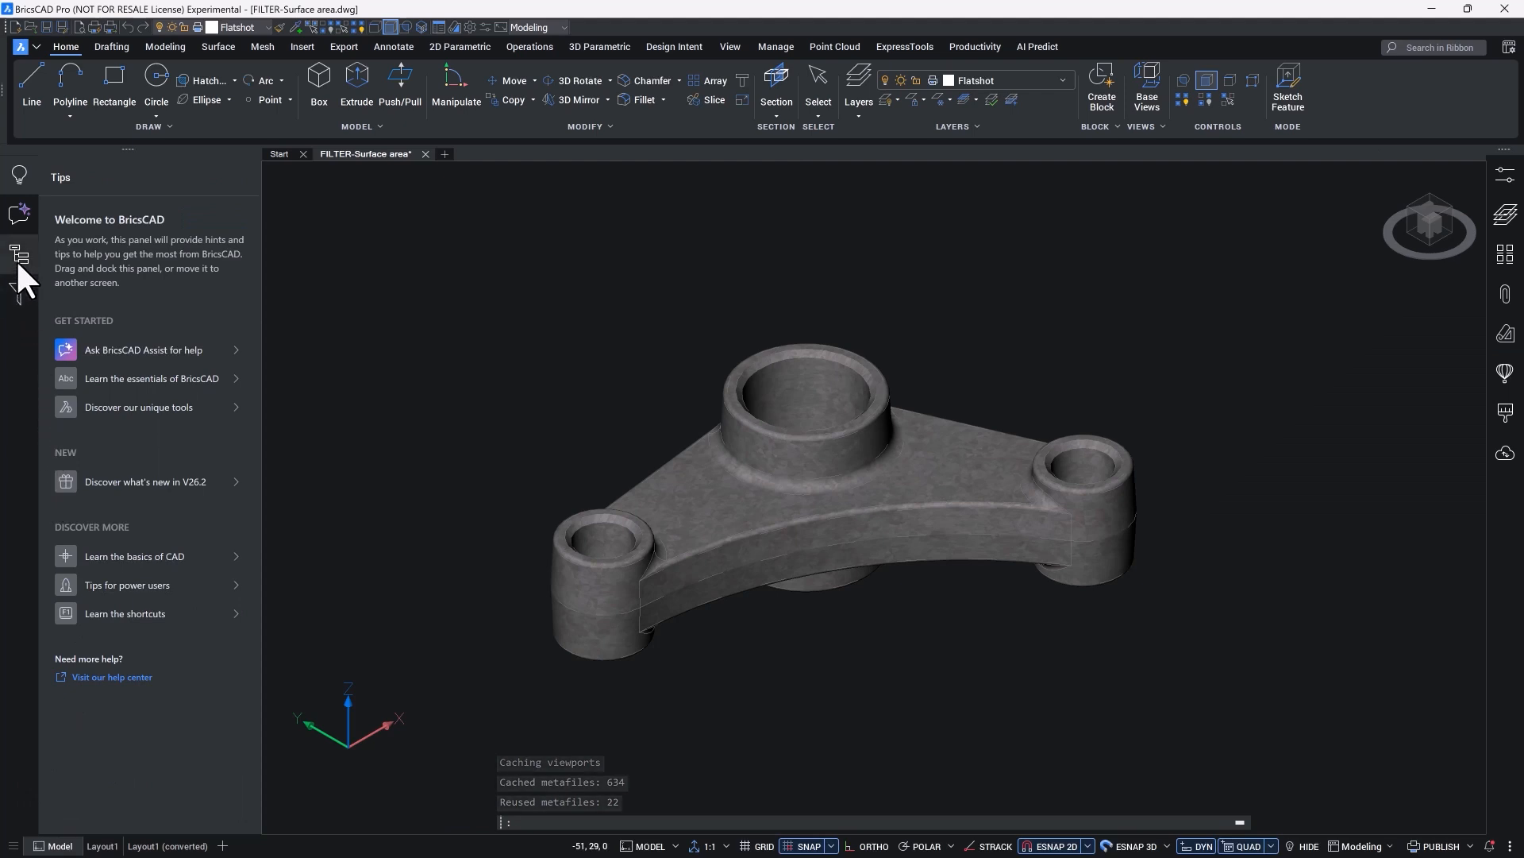
# Step: Inspect the drawing structure of FILTER-Surface area.dwg down to the 3D solid under Solid Geometry, highlighting it briefly in the model
pyautogui.click(18, 256)
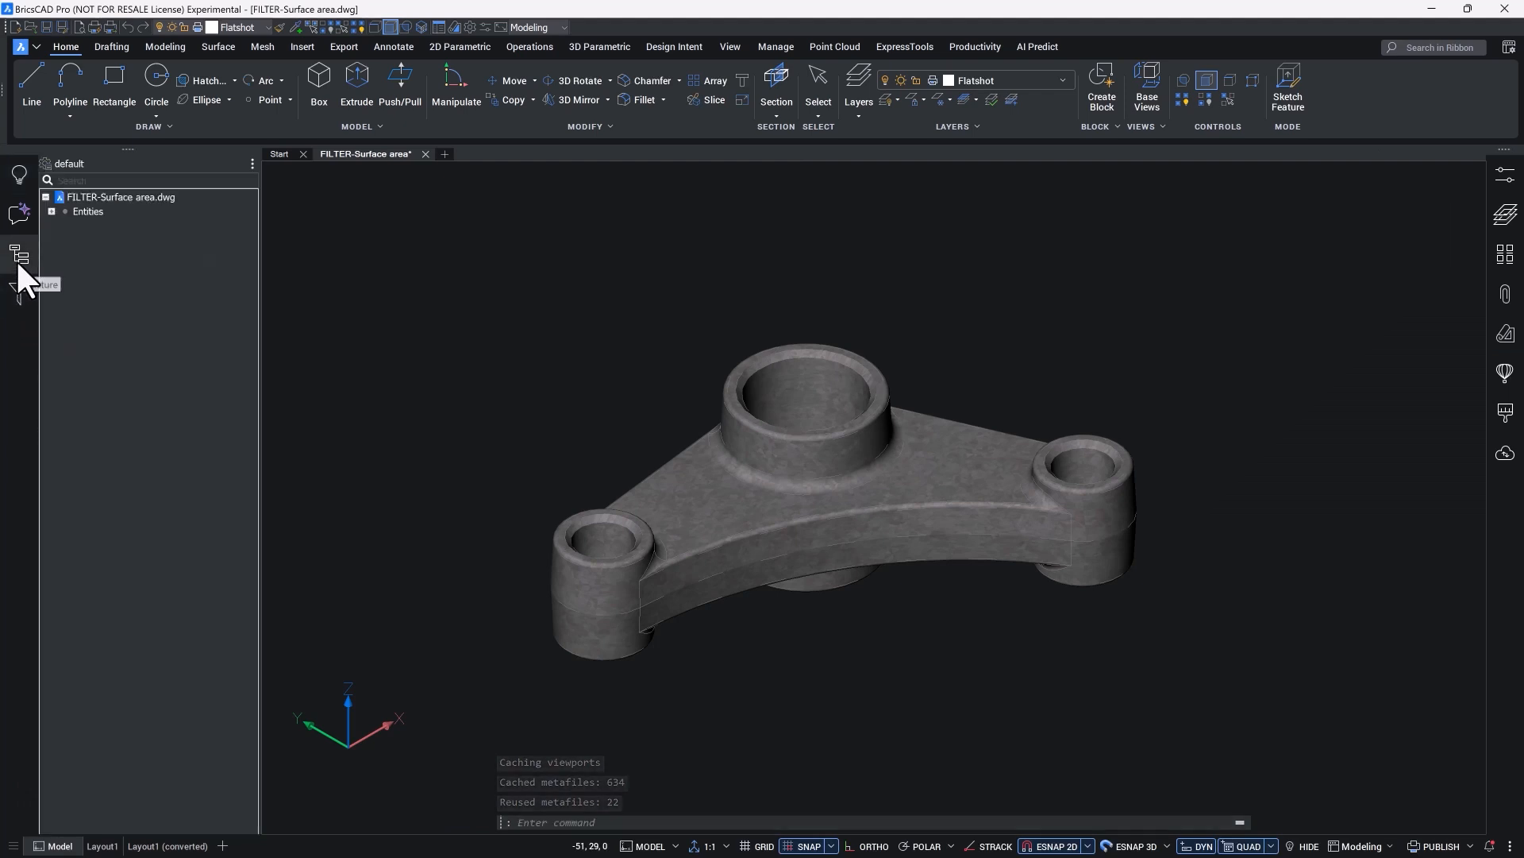
pyautogui.click(52, 211)
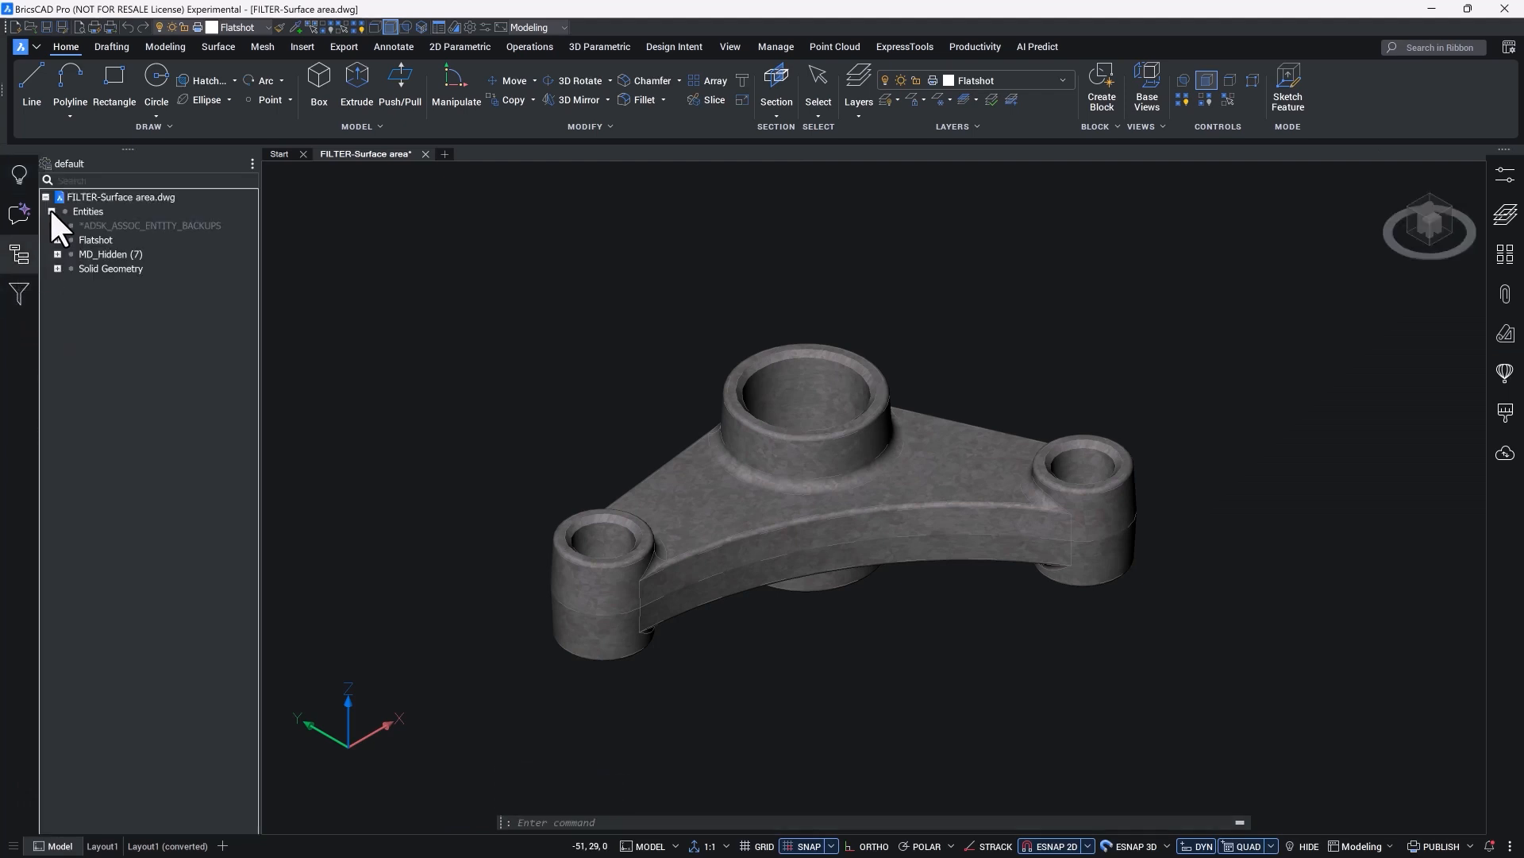
pyautogui.click(56, 268)
pyautogui.click(89, 297)
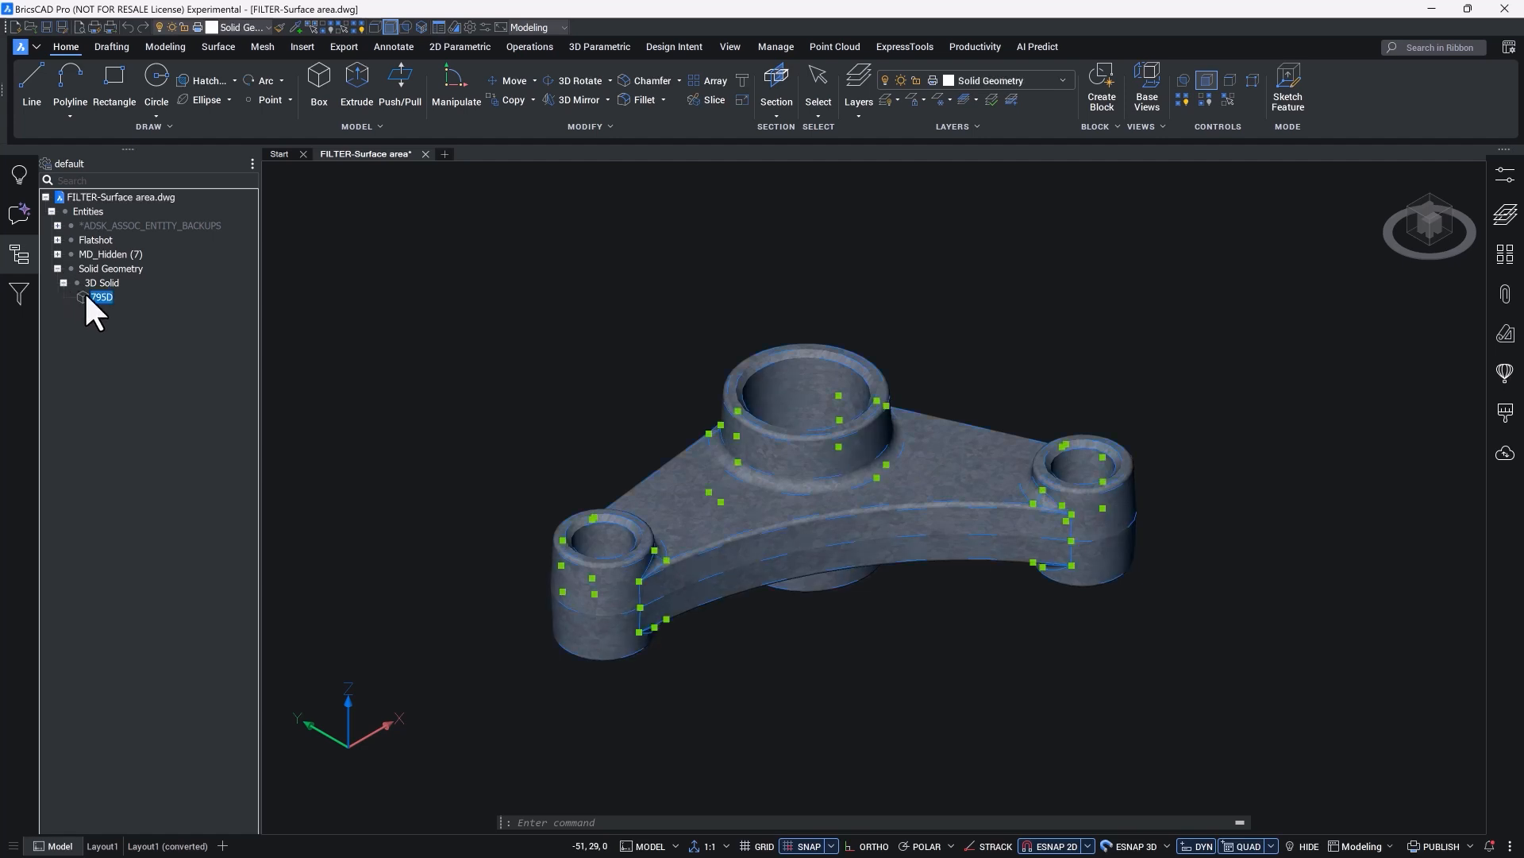
pyautogui.press('Escape')
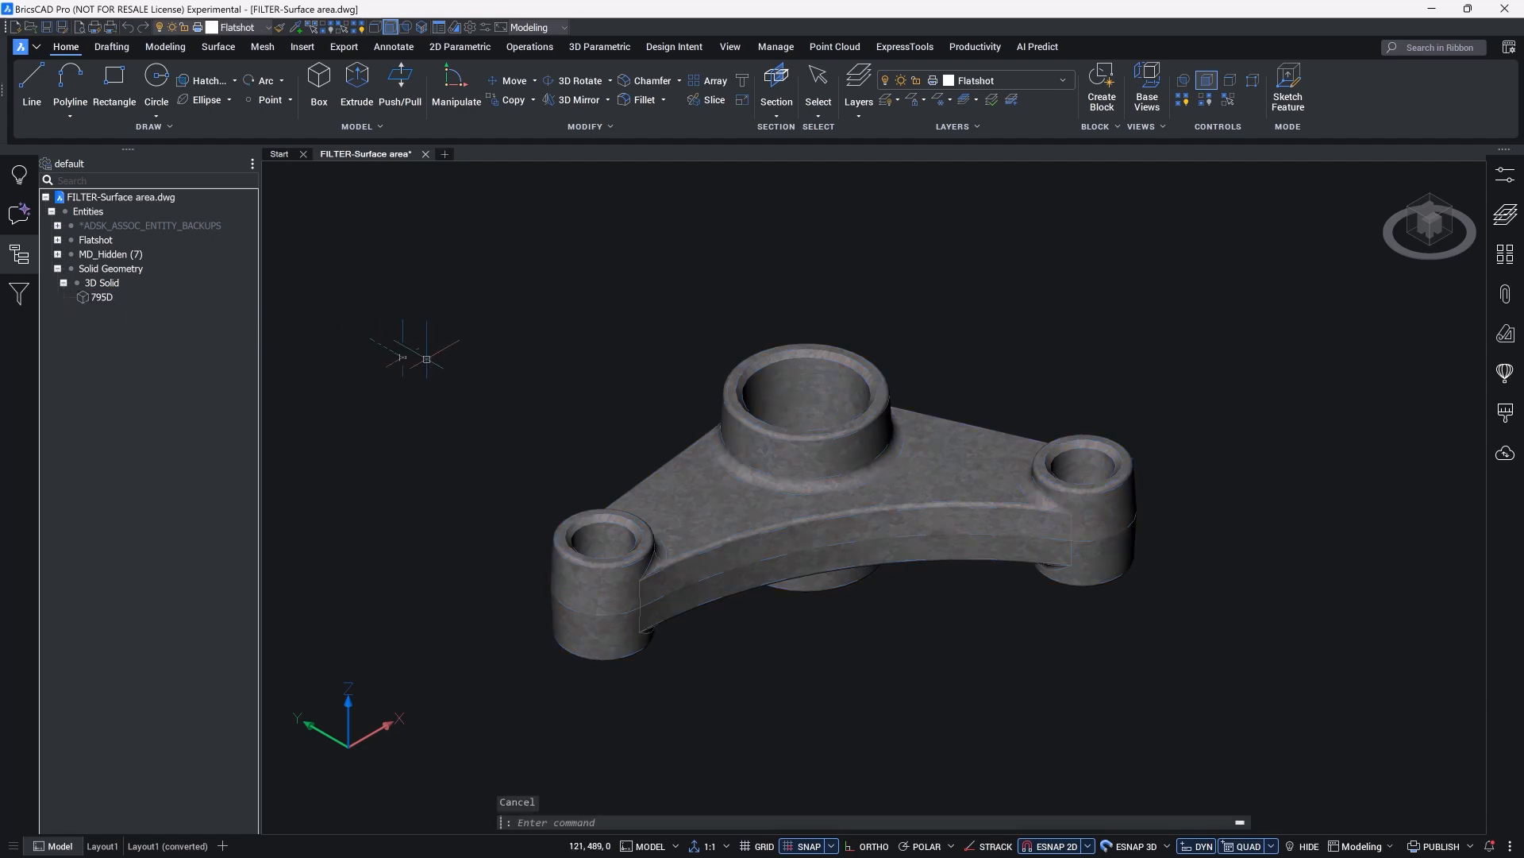
# Step: Ask BricsCAD Assist about "explode" and show the sources of its answer
pyautogui.click(20, 215)
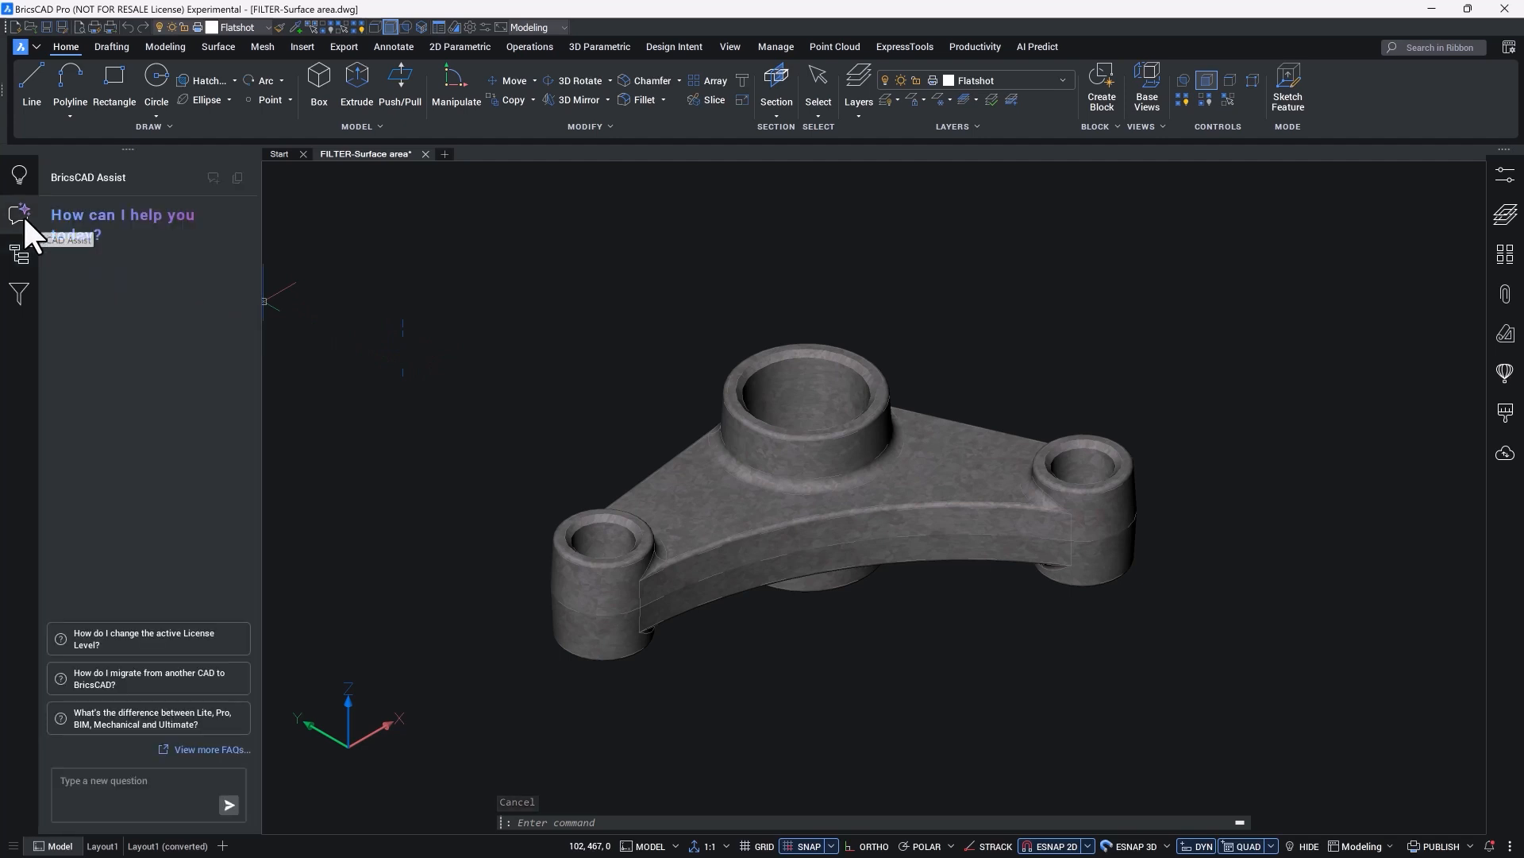
pyautogui.click(101, 782)
pyautogui.write('explode')
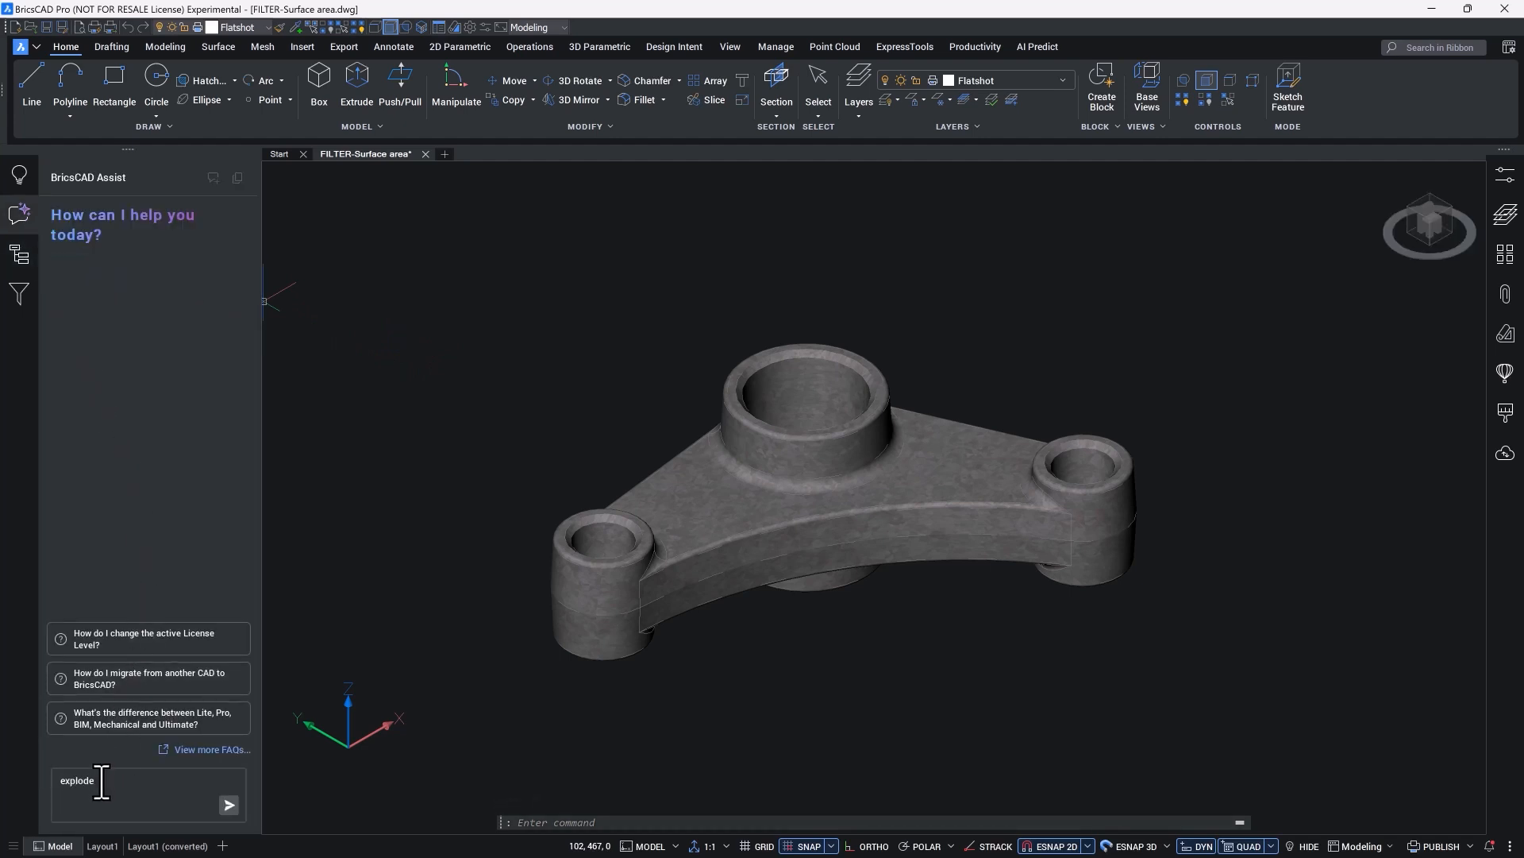
pyautogui.press('Return')
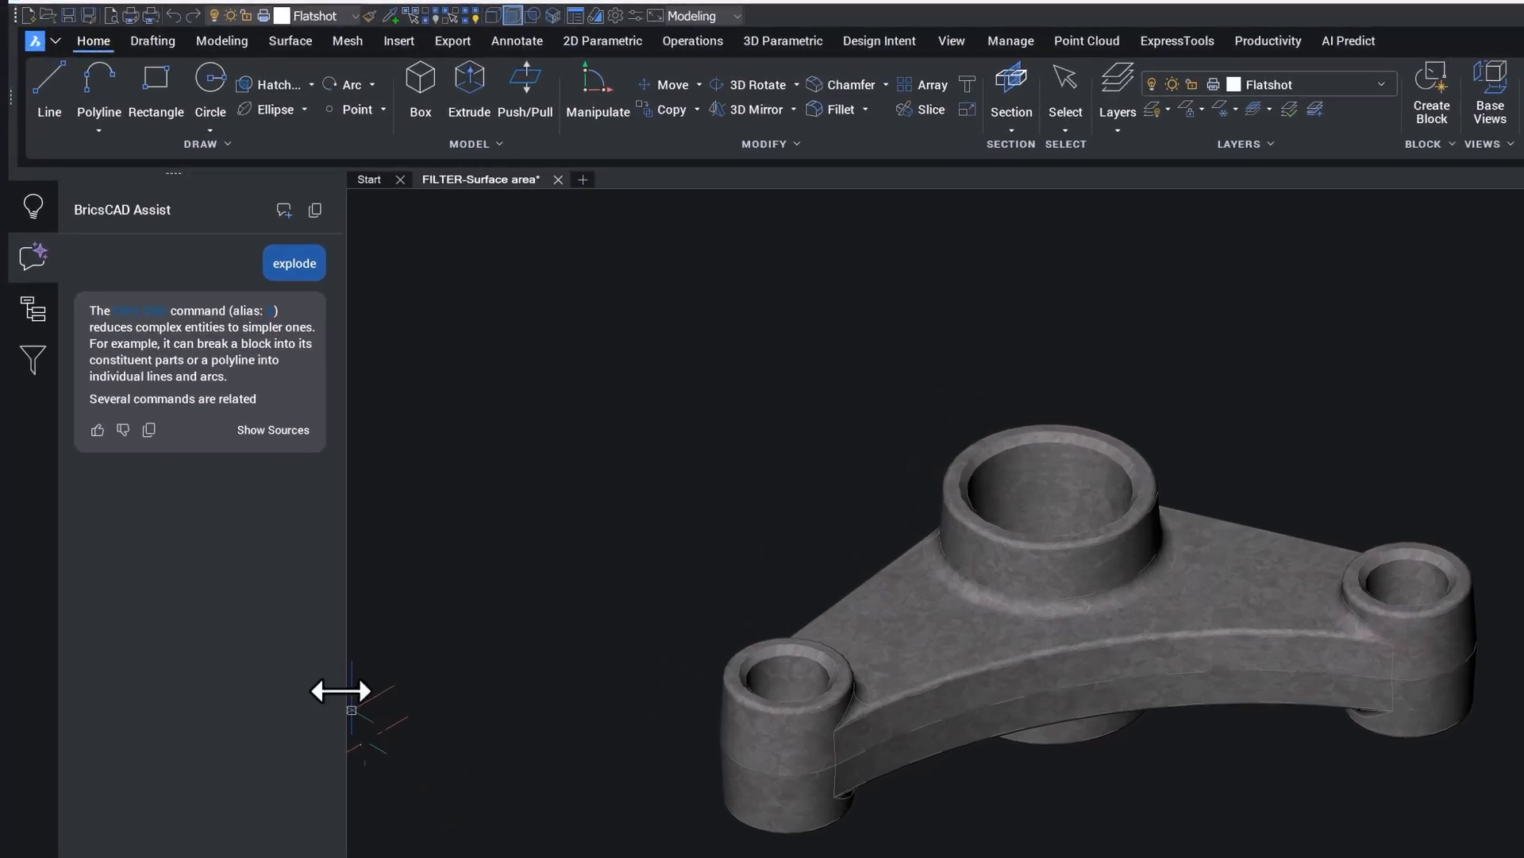
pyautogui.click(297, 450)
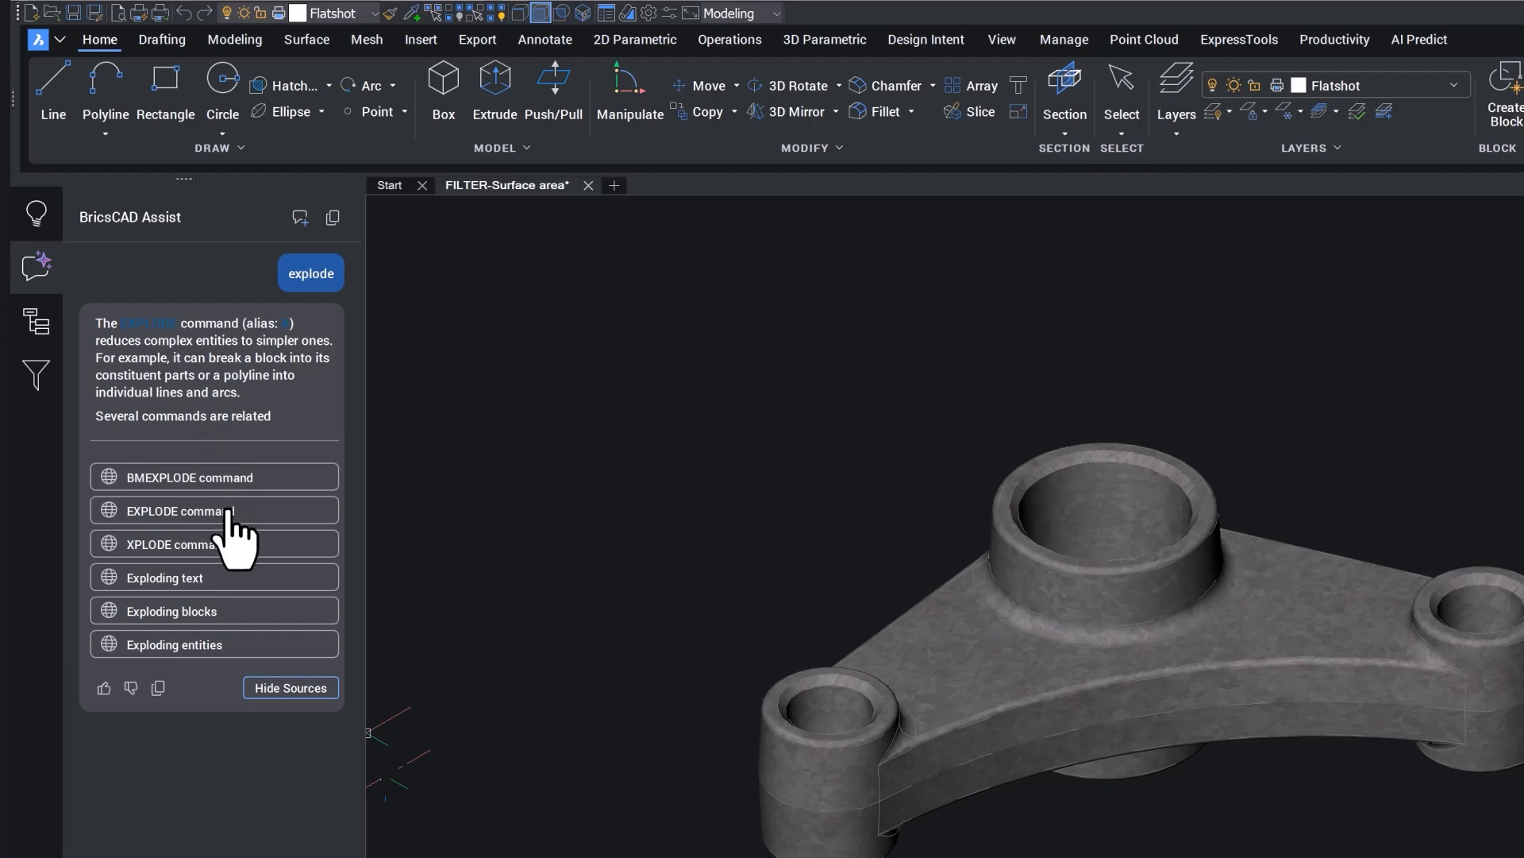
# Step: Explode the bell crank solid with the command linked in the Assist answer
pyautogui.click(151, 326)
pyautogui.click(889, 690)
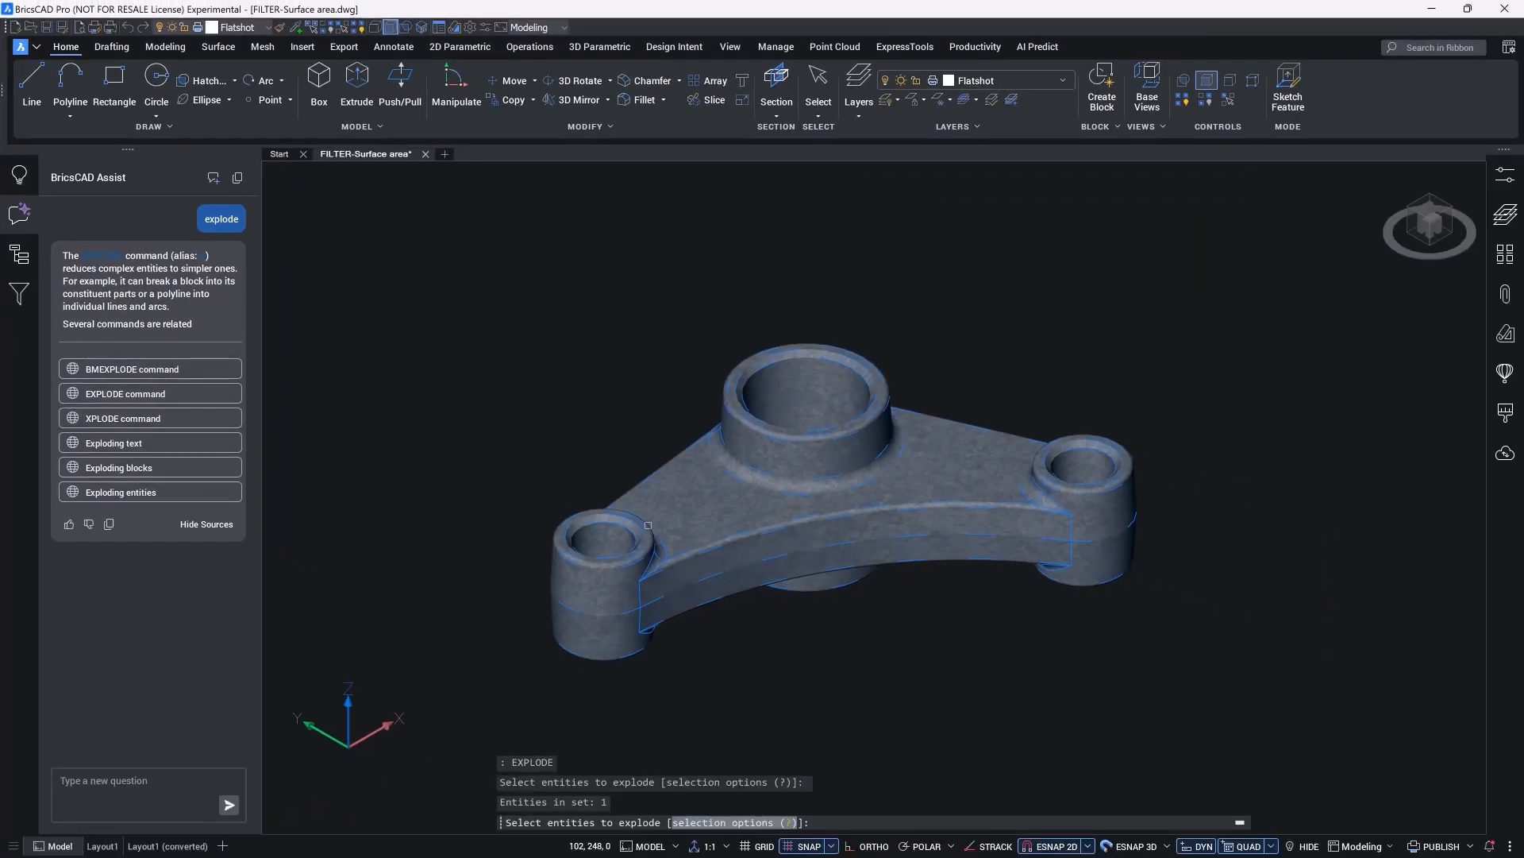
pyautogui.press('Return')
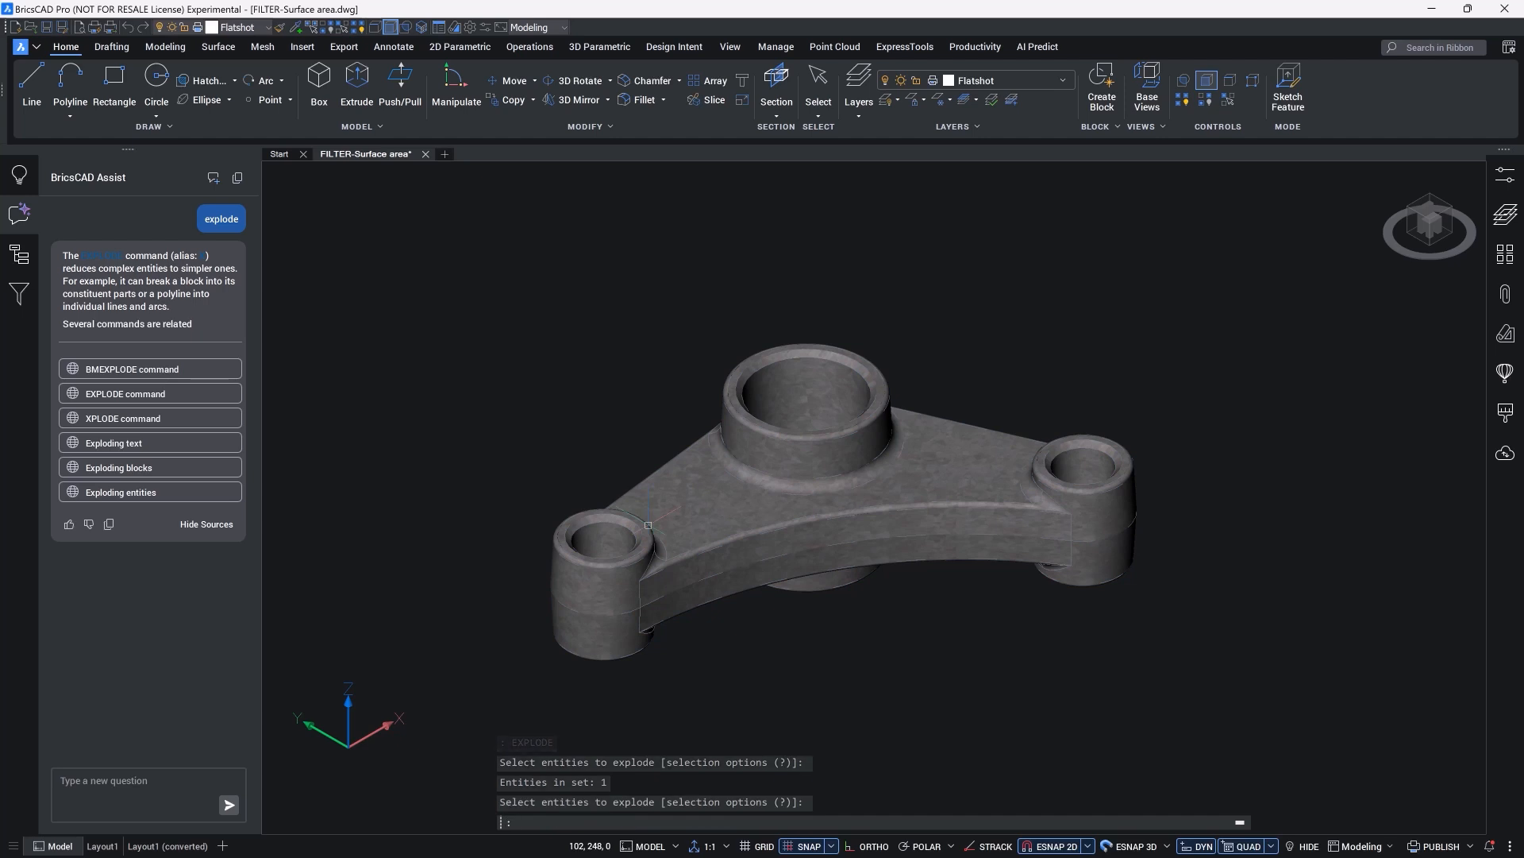
# Step: Examine the exploded entities under Solid Geometry in the drawing structure, expanding the Surface and Region groups
pyautogui.click(19, 255)
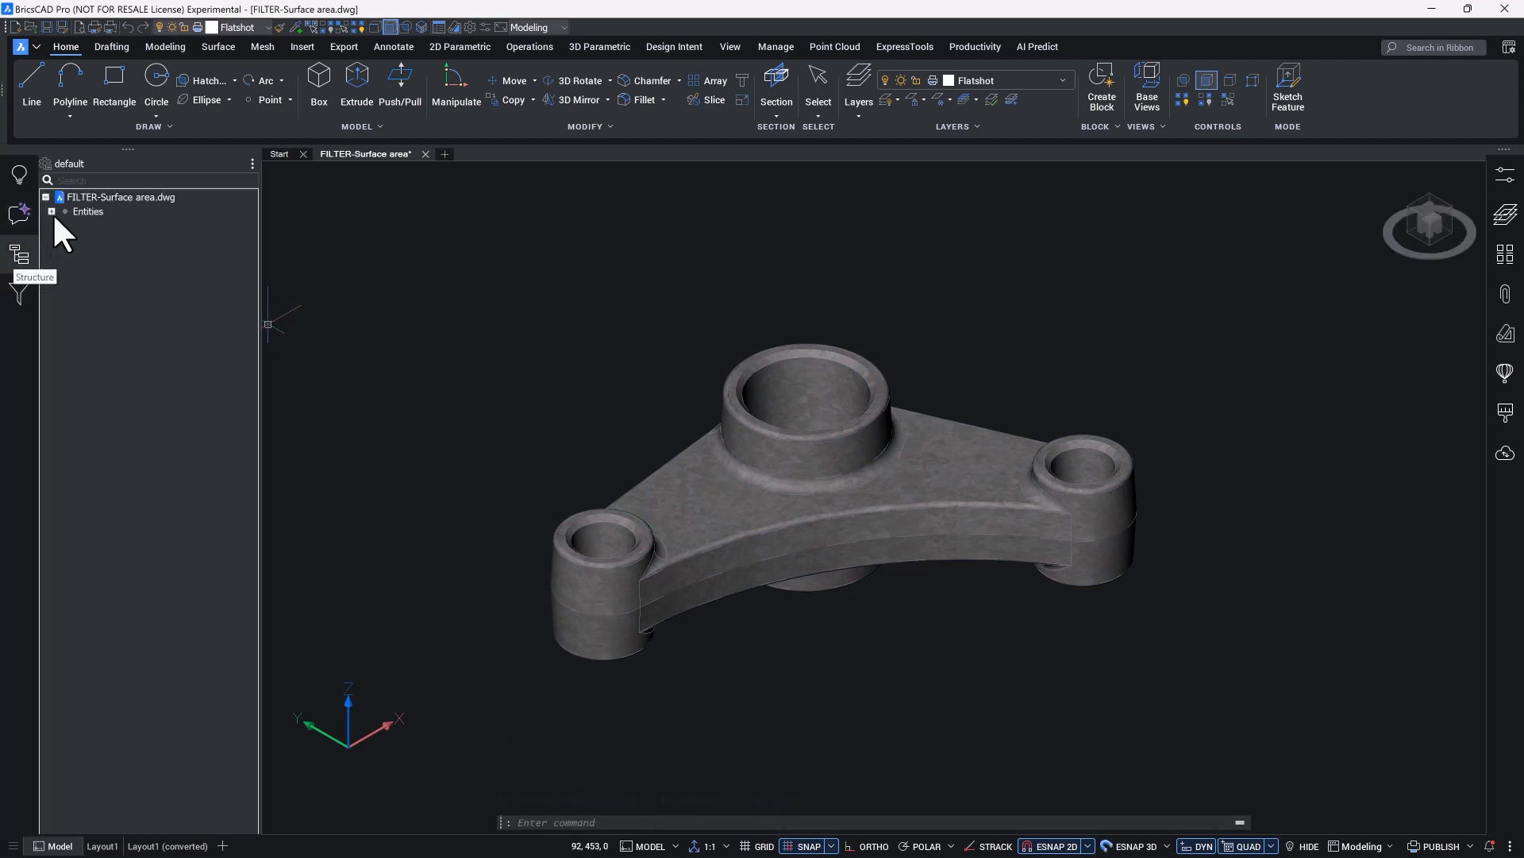
pyautogui.click(52, 211)
pyautogui.click(57, 268)
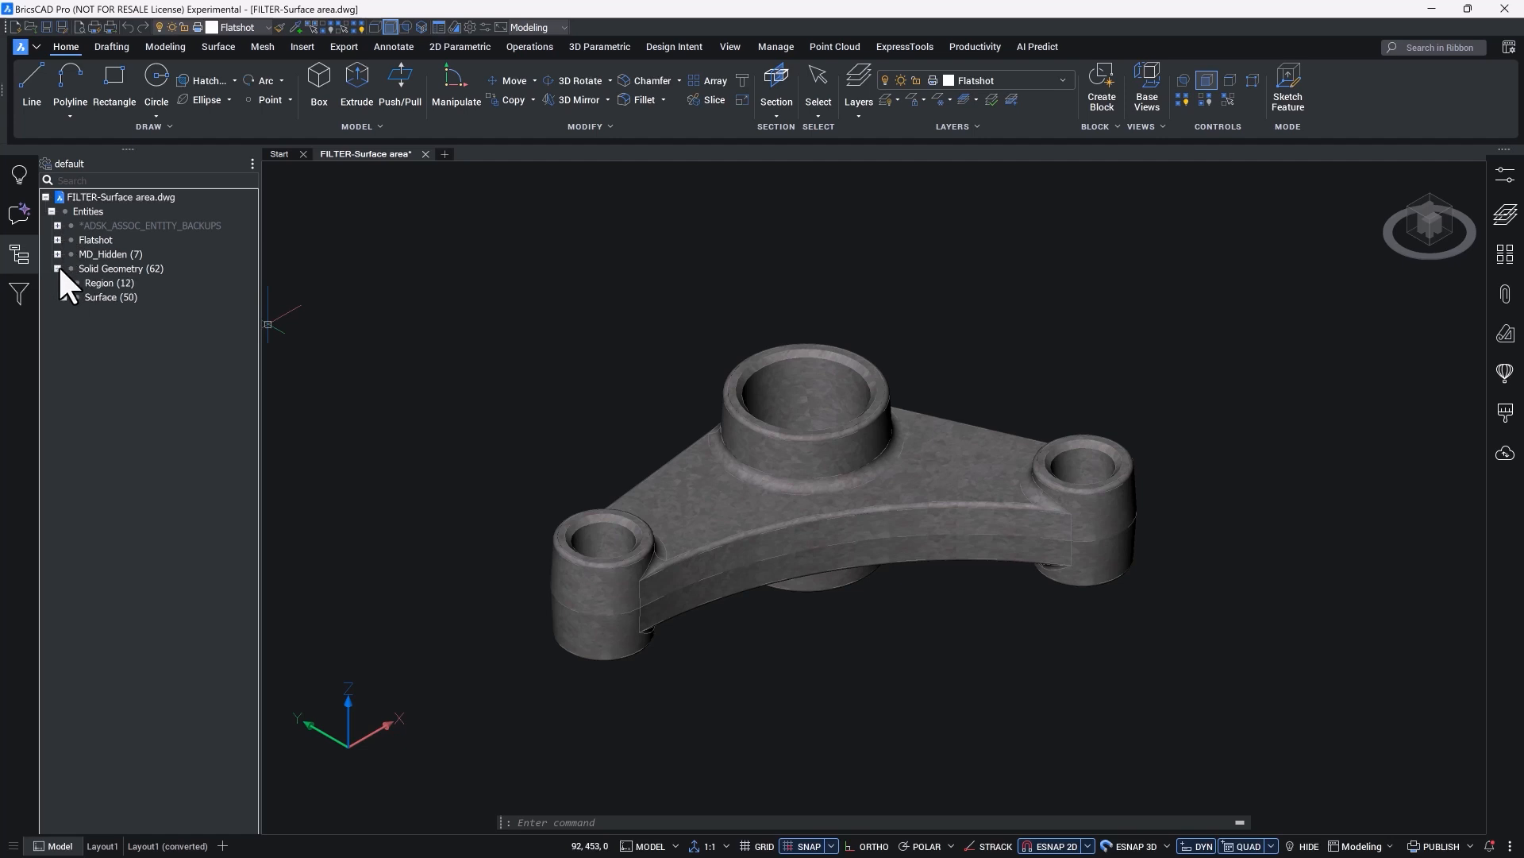
pyautogui.click(64, 296)
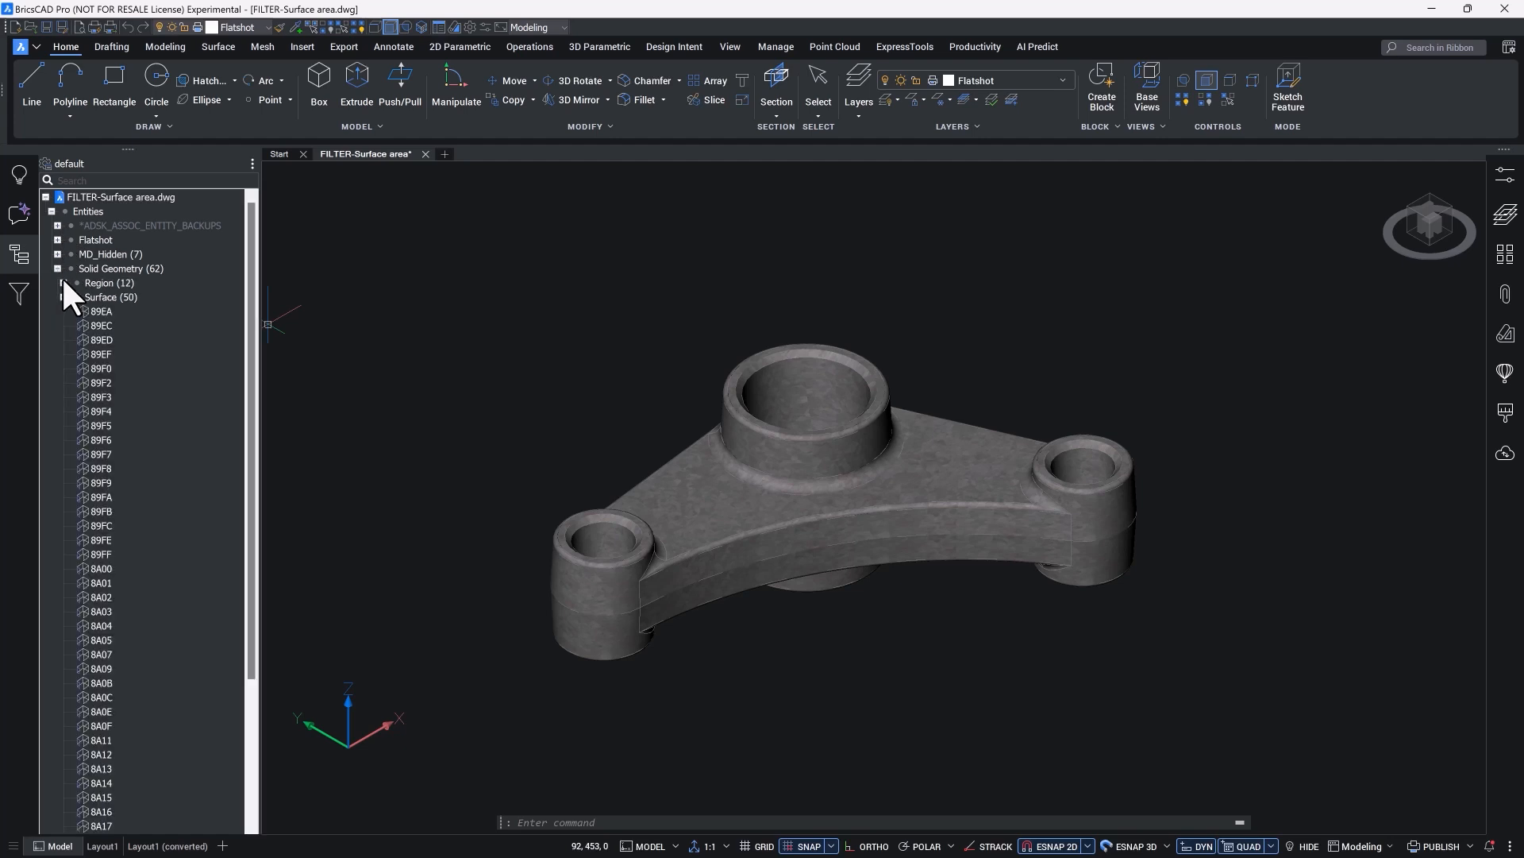
pyautogui.click(63, 282)
pyautogui.click(95, 726)
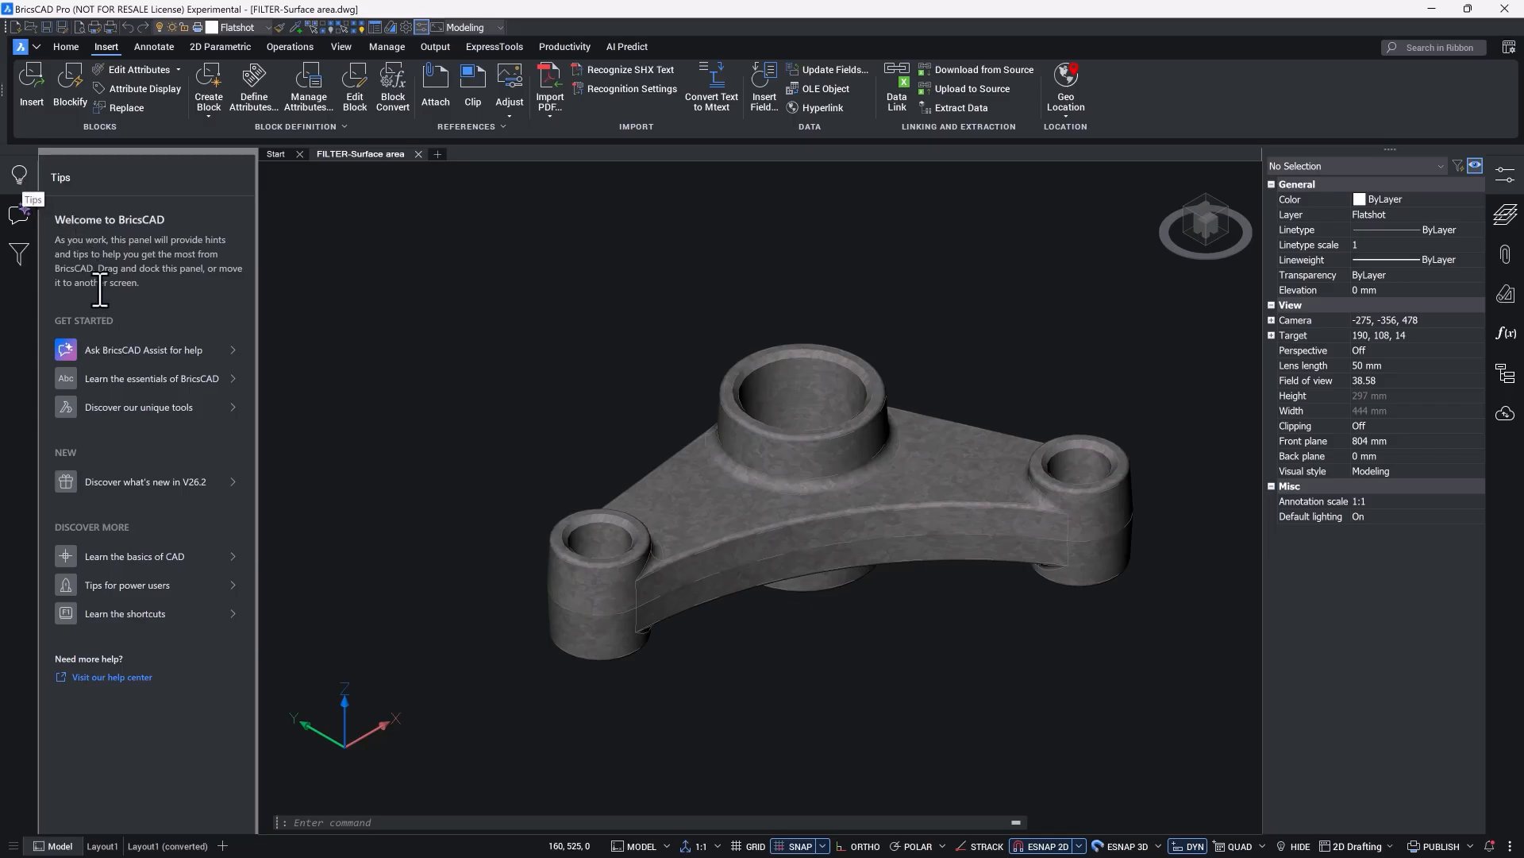
# Step: View the tip on property based selection among the new features of V26.2
pyautogui.click(135, 482)
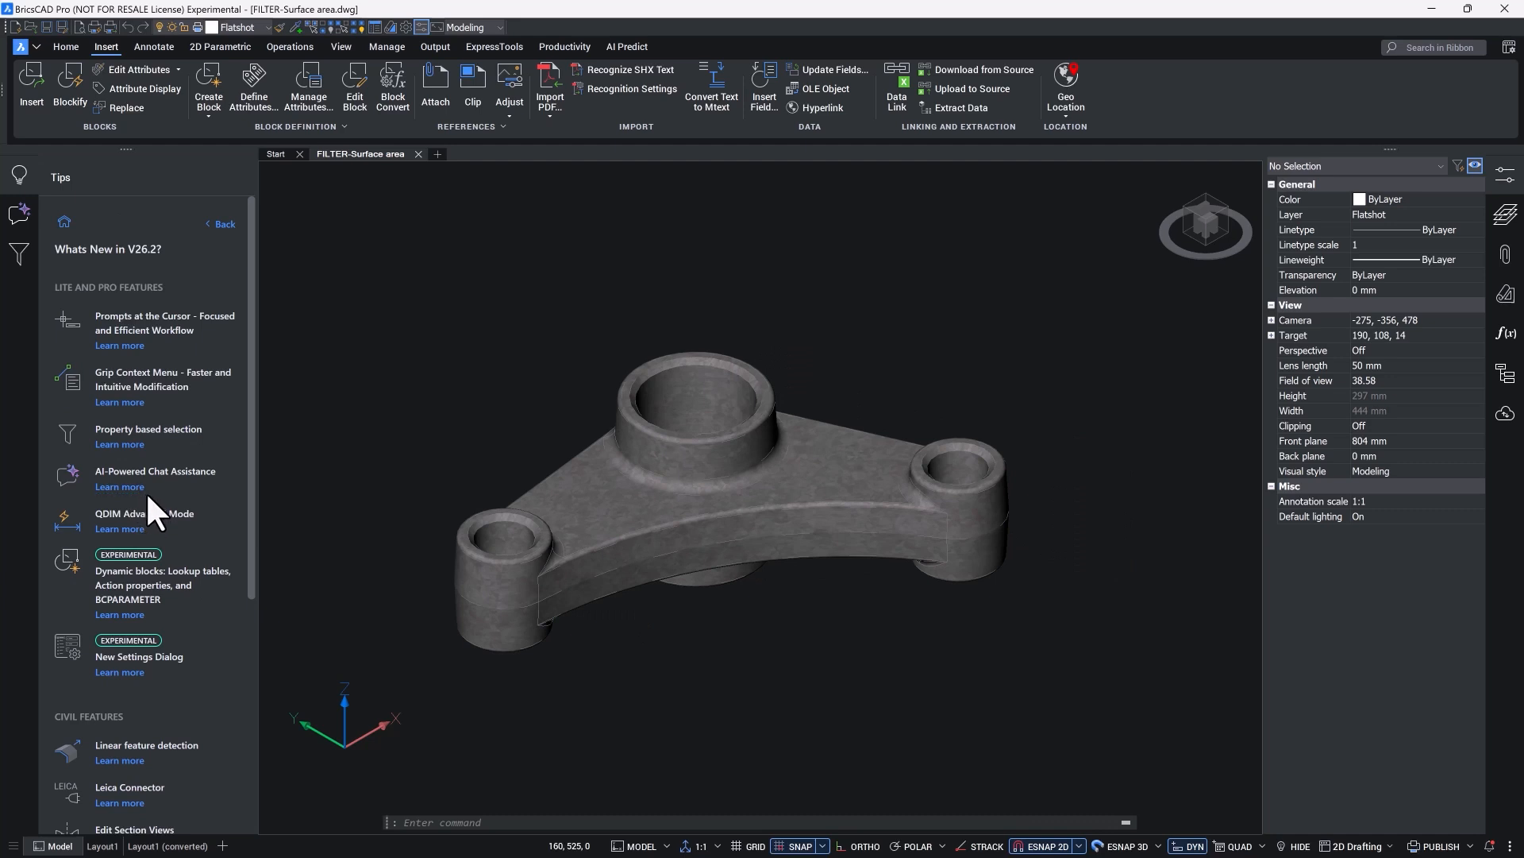
pyautogui.click(127, 445)
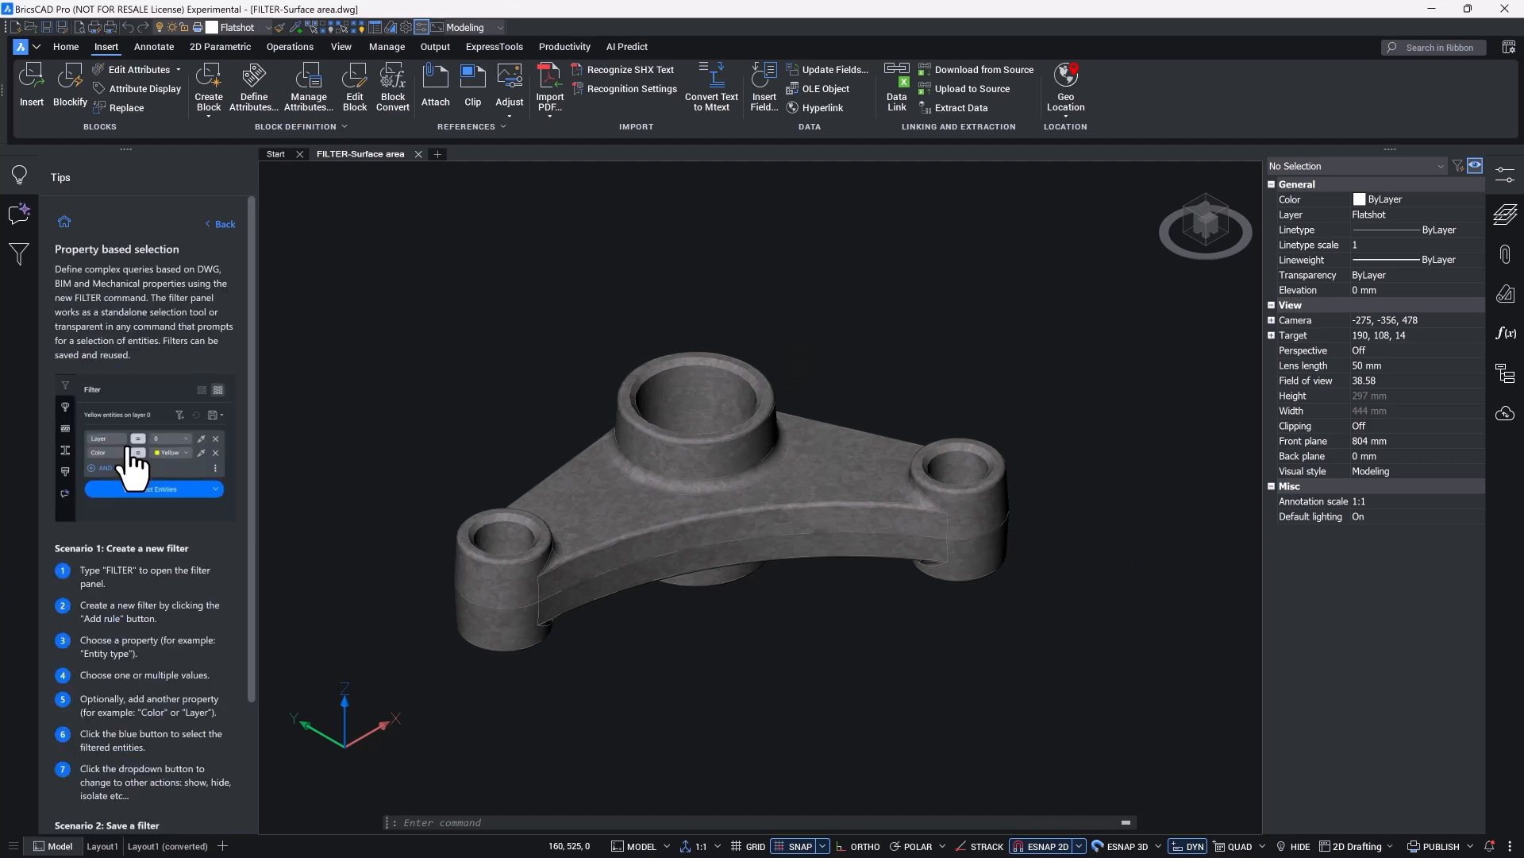
# Step: Start a new entity filter with a rule on the Area property from the Geometry category
pyautogui.scroll(-3, 129, 451)
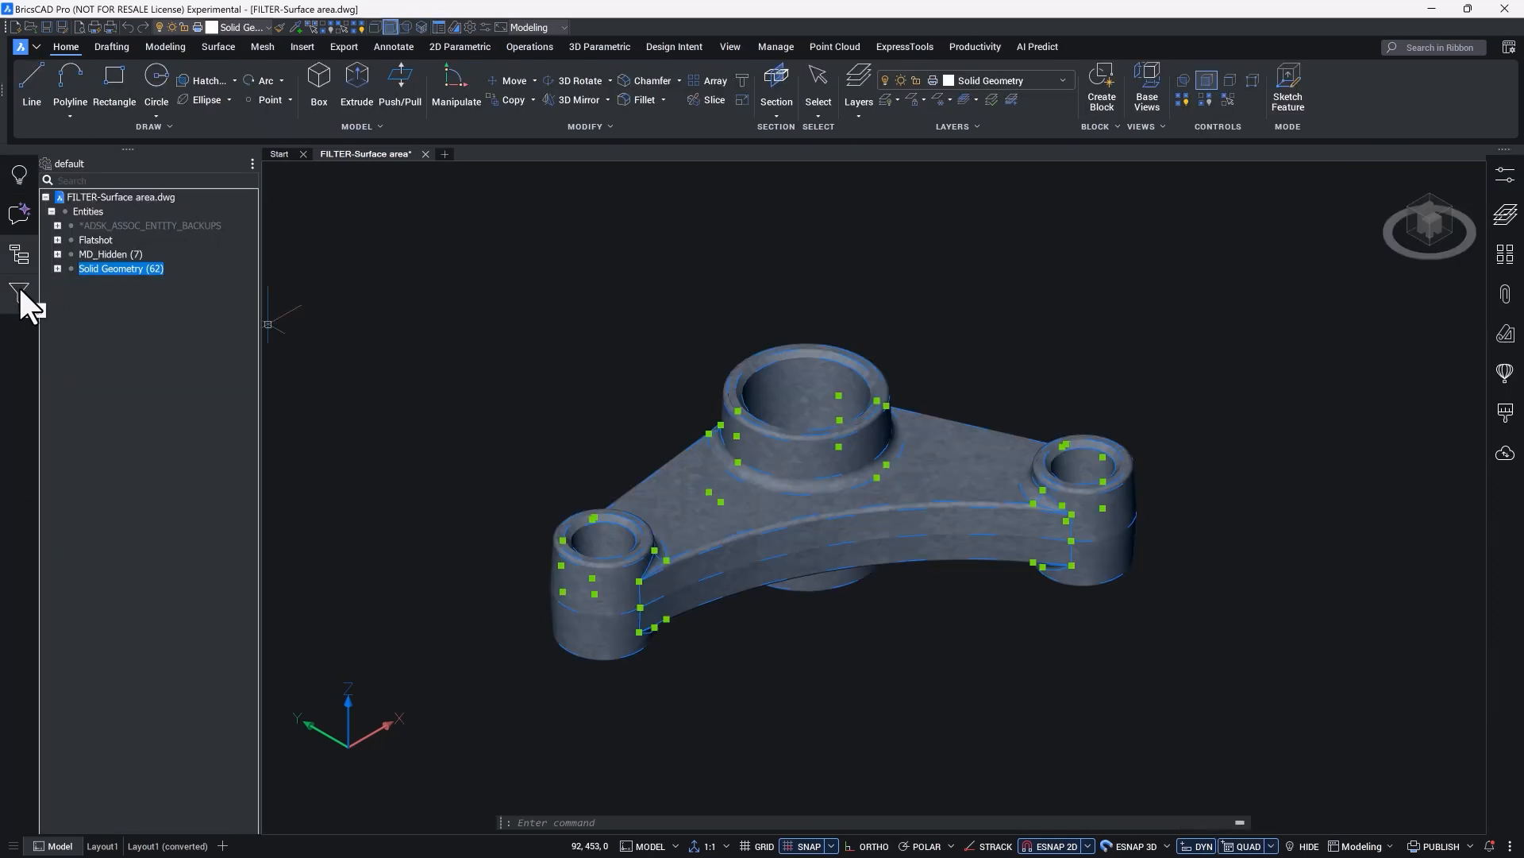
pyautogui.click(20, 290)
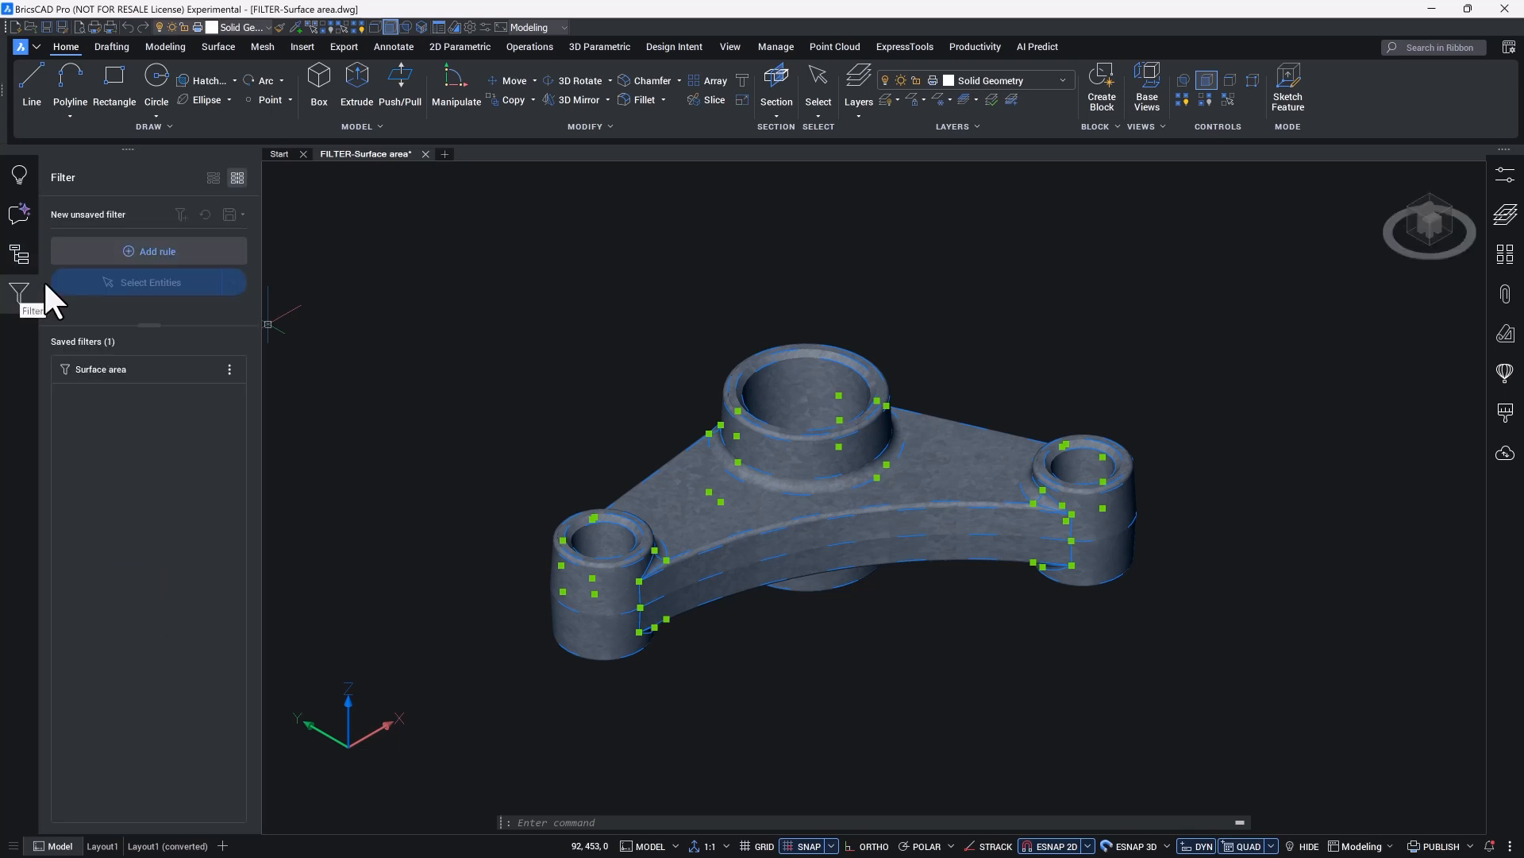
pyautogui.press('Escape')
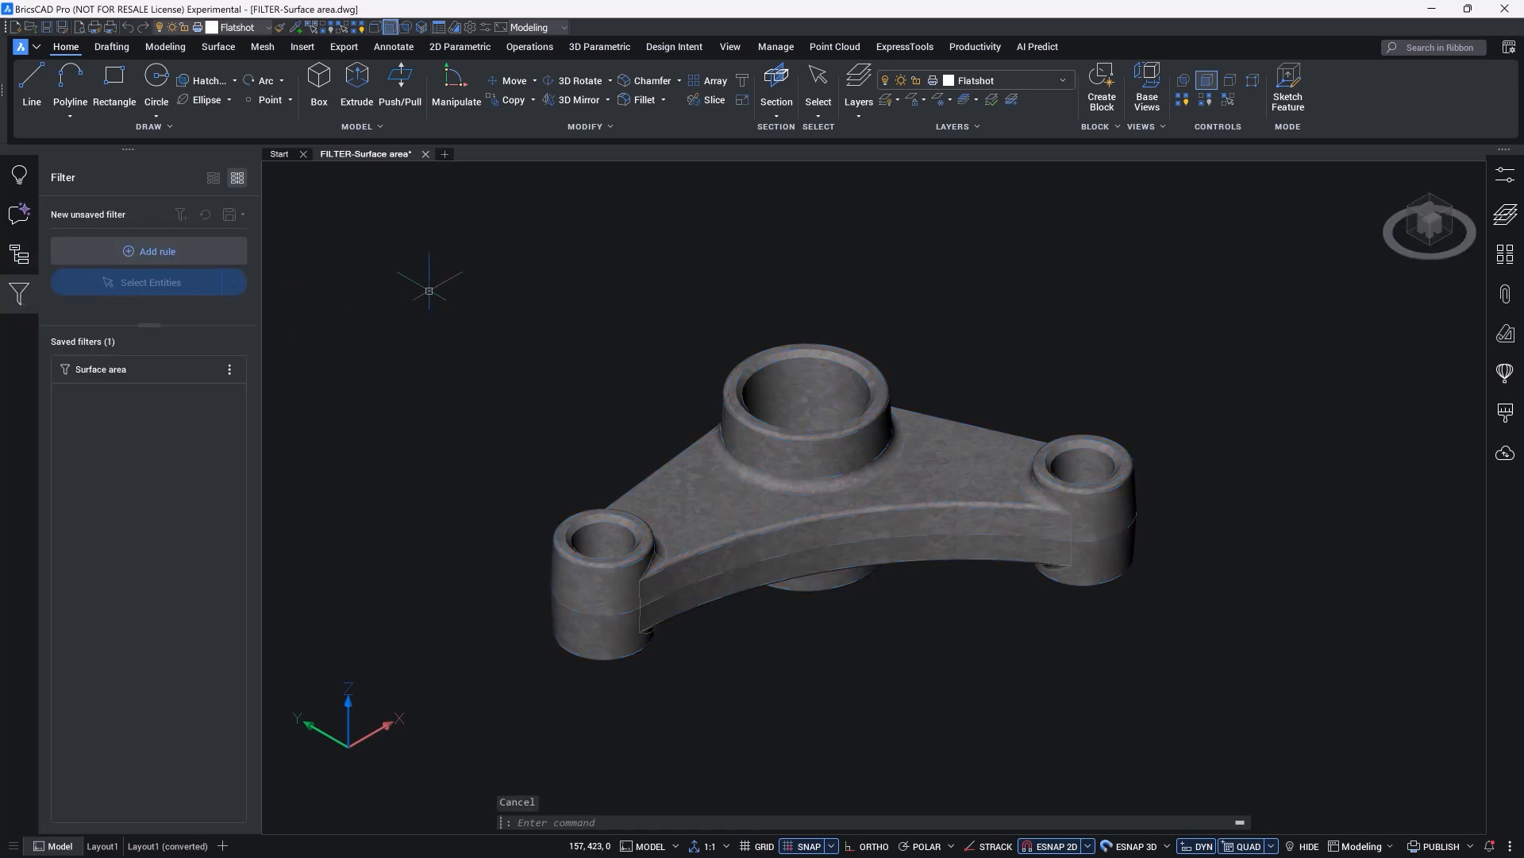
pyautogui.click(170, 266)
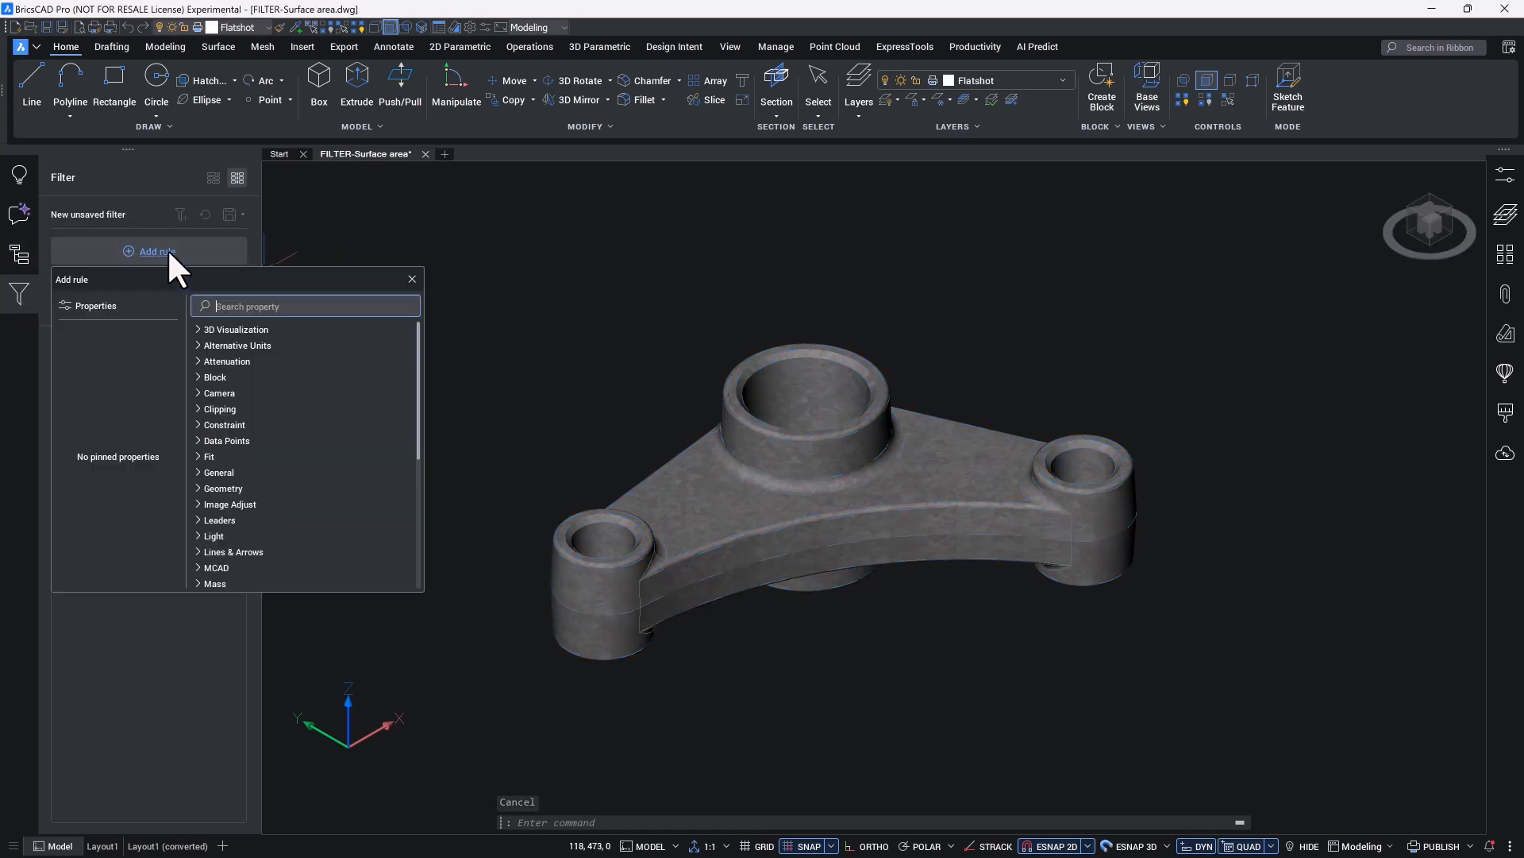
pyautogui.write('area')
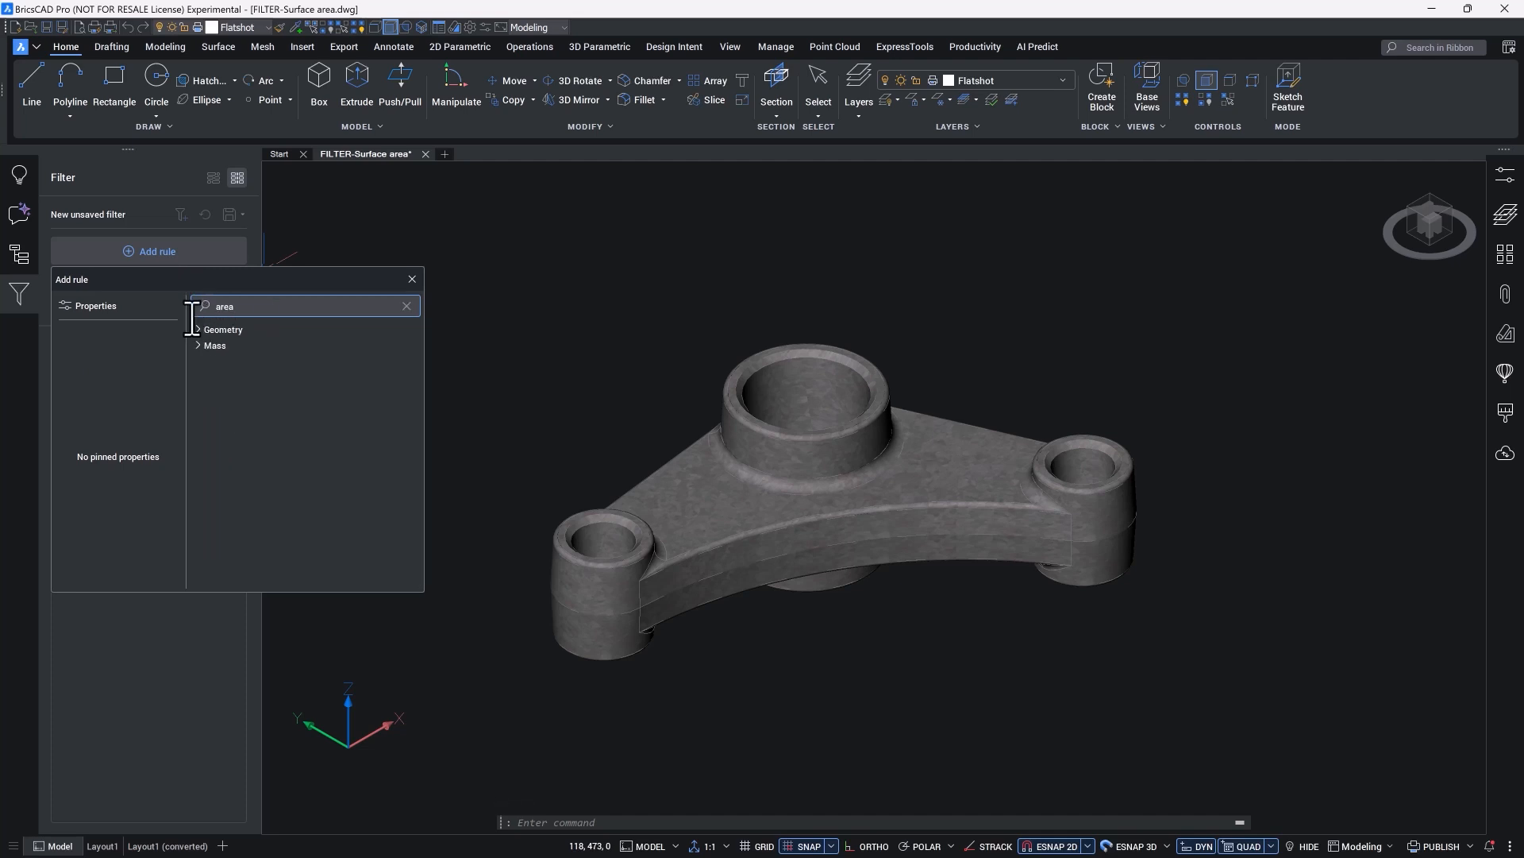
pyautogui.click(197, 328)
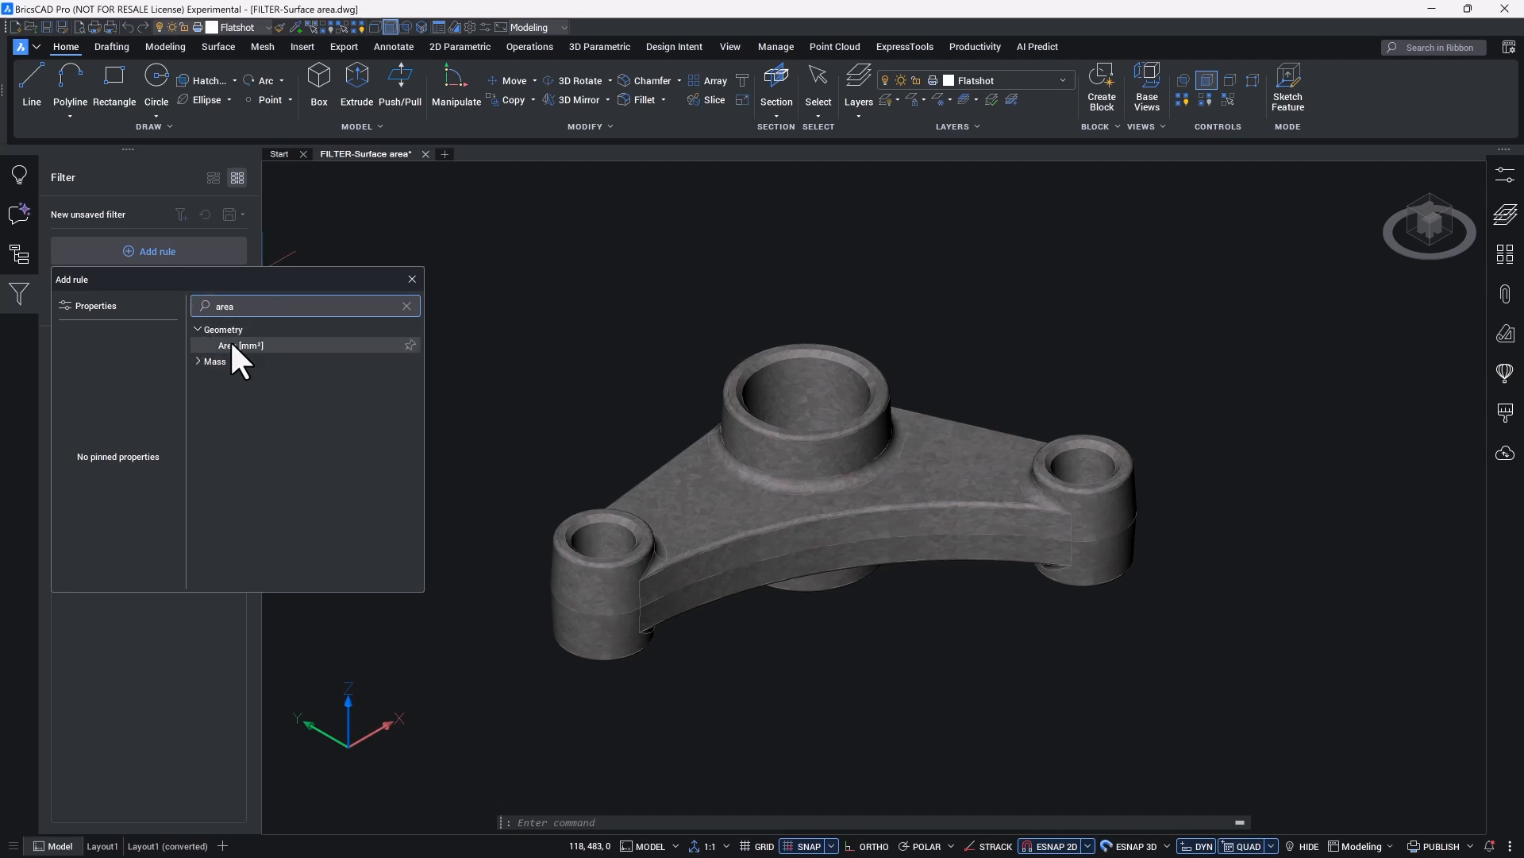
pyautogui.click(232, 347)
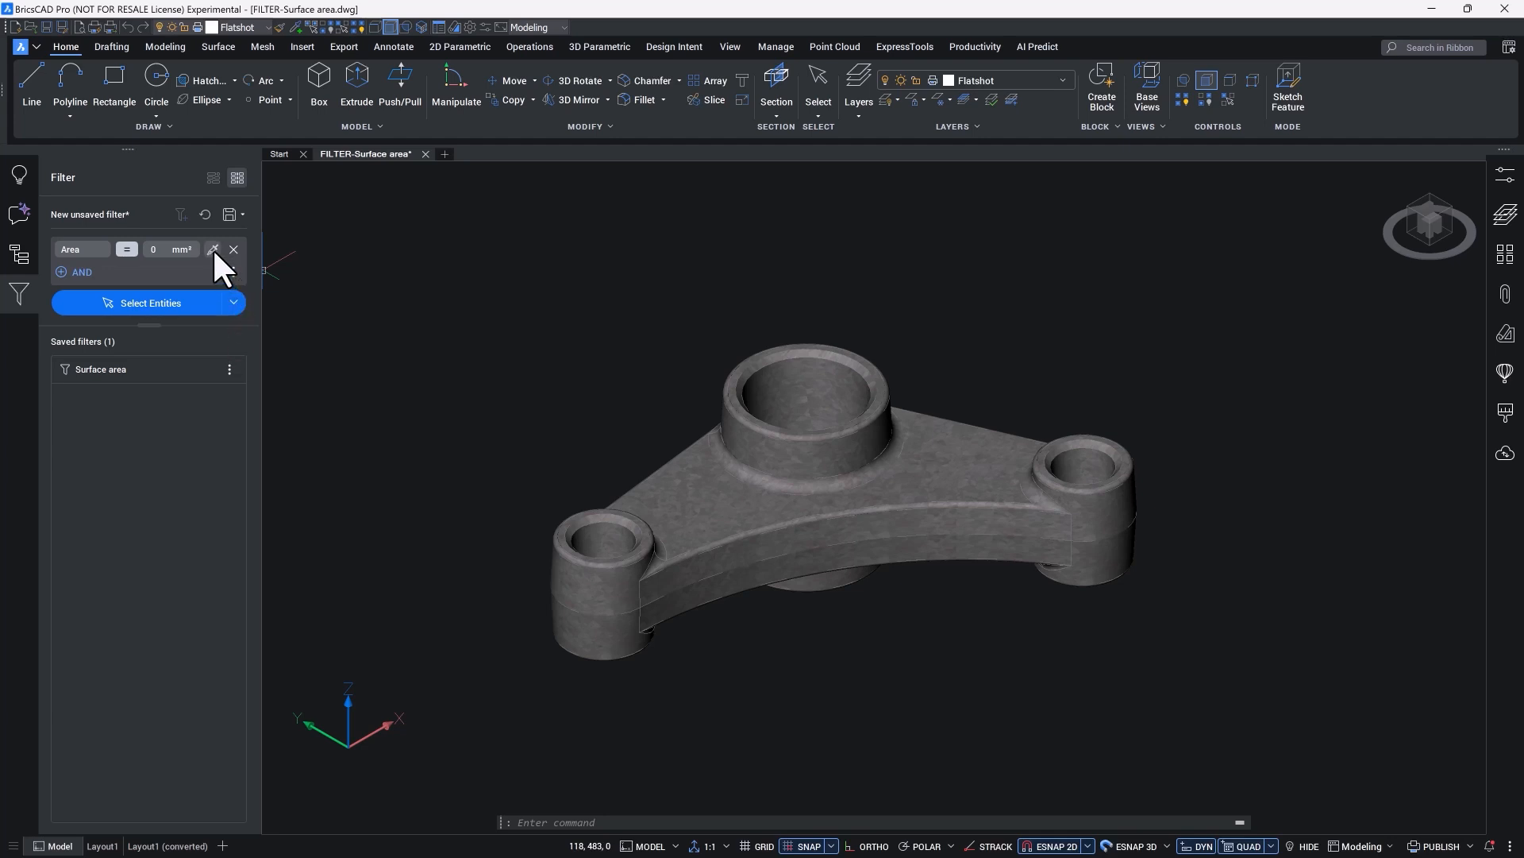
# Step: Set the Area rule's value by picking the flat upper region of the bell crank in the model
pyautogui.click(212, 249)
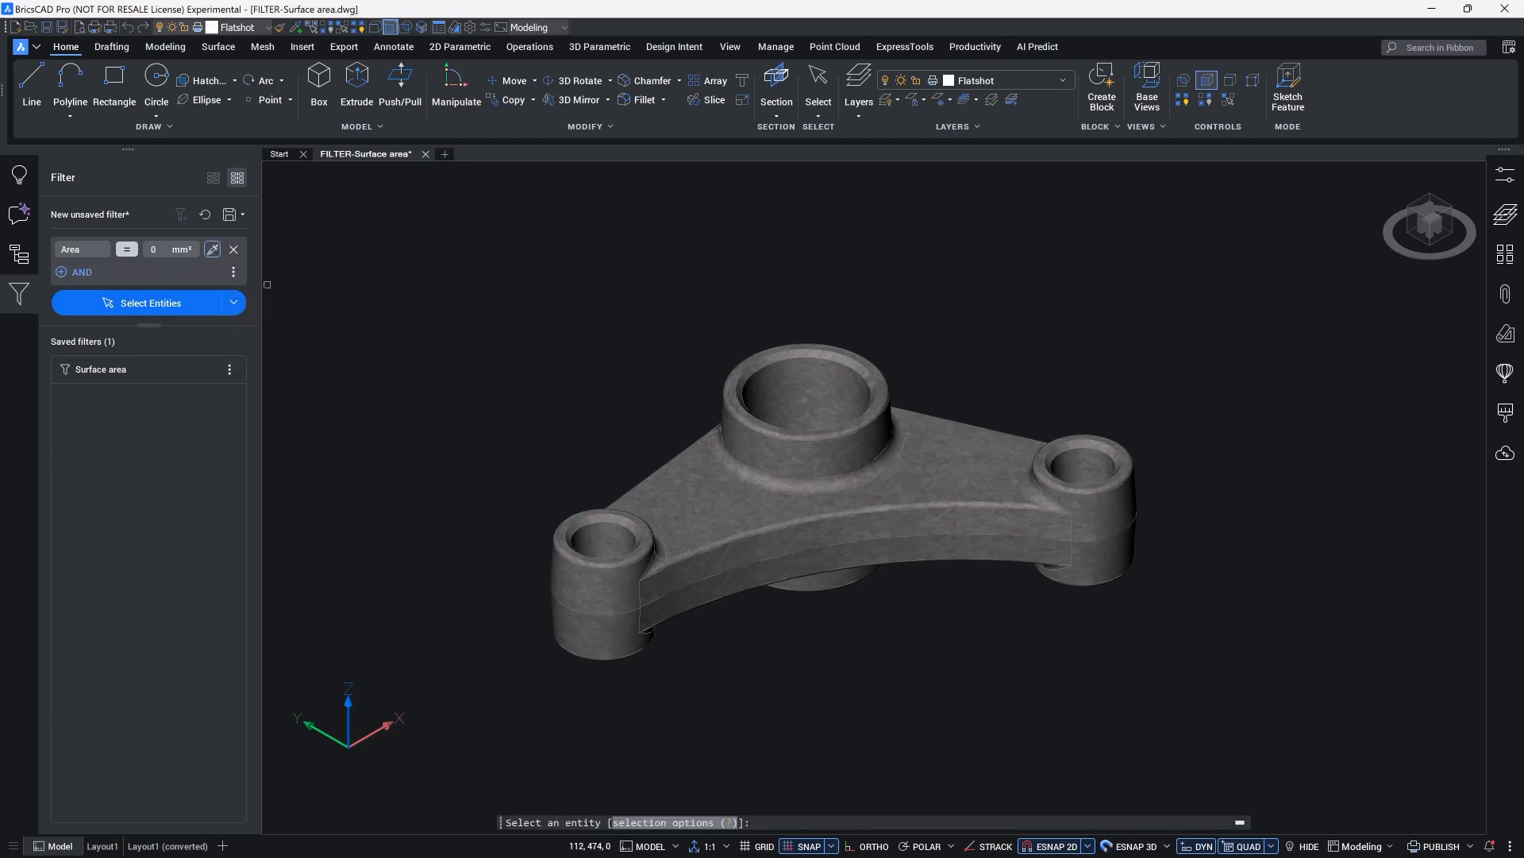
pyautogui.click(671, 488)
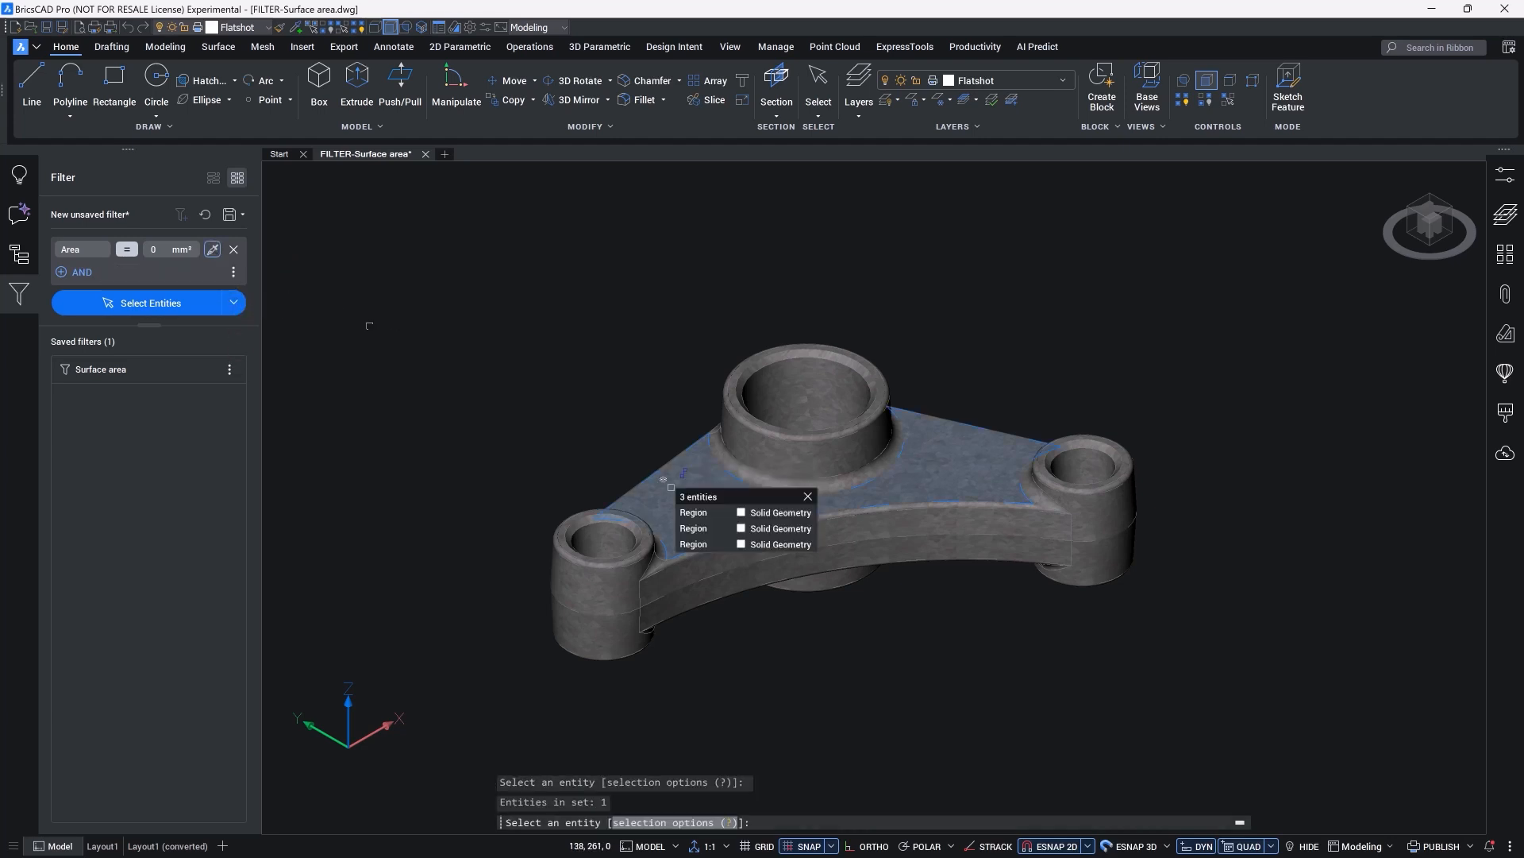
pyautogui.press('Return')
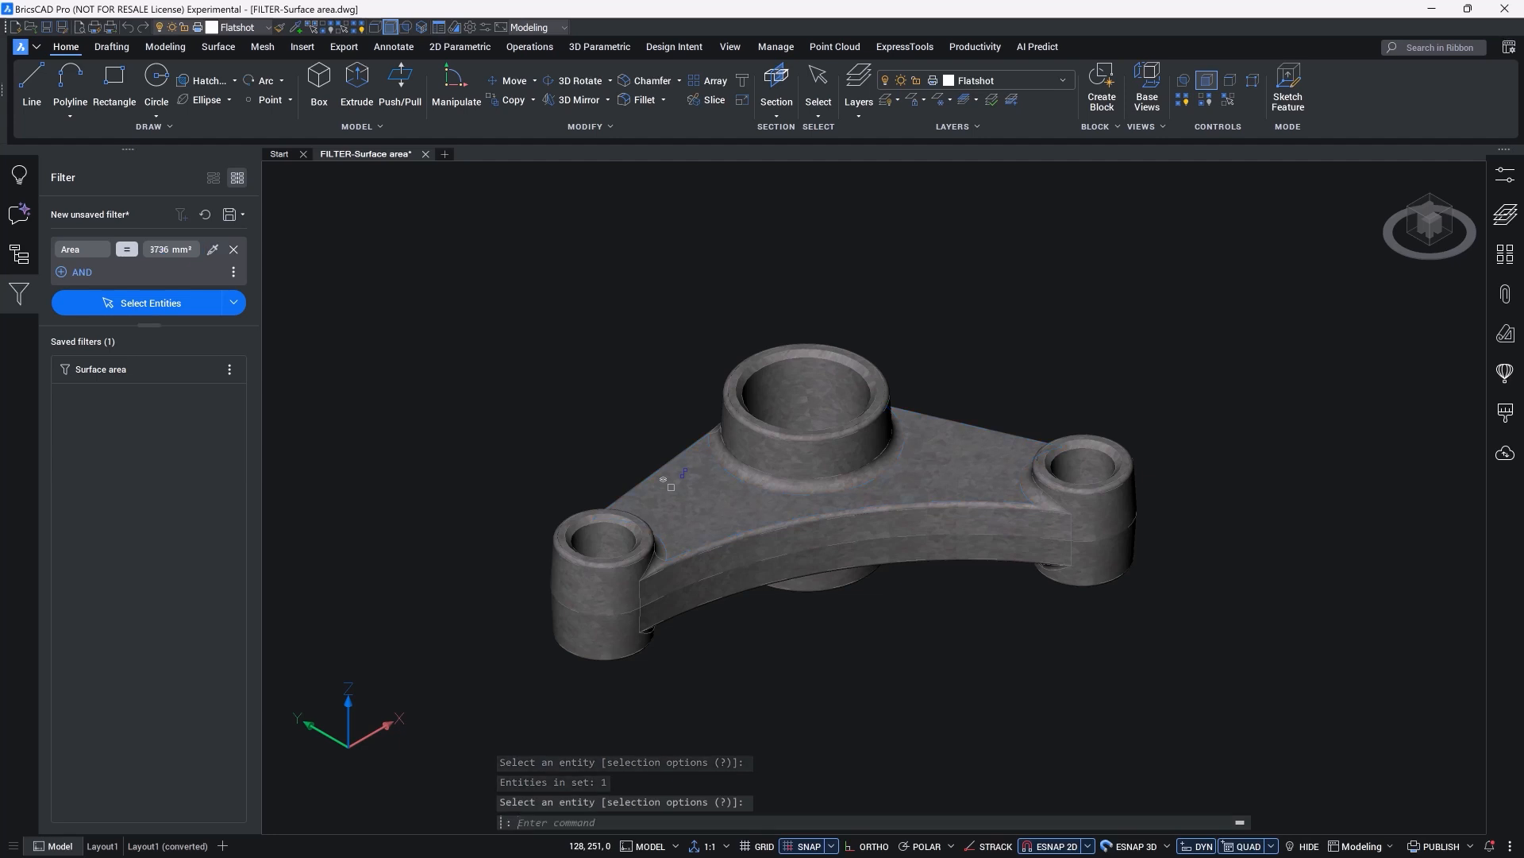
# Step: Select the entities that match the Area rule and isolate them
pyautogui.click(179, 305)
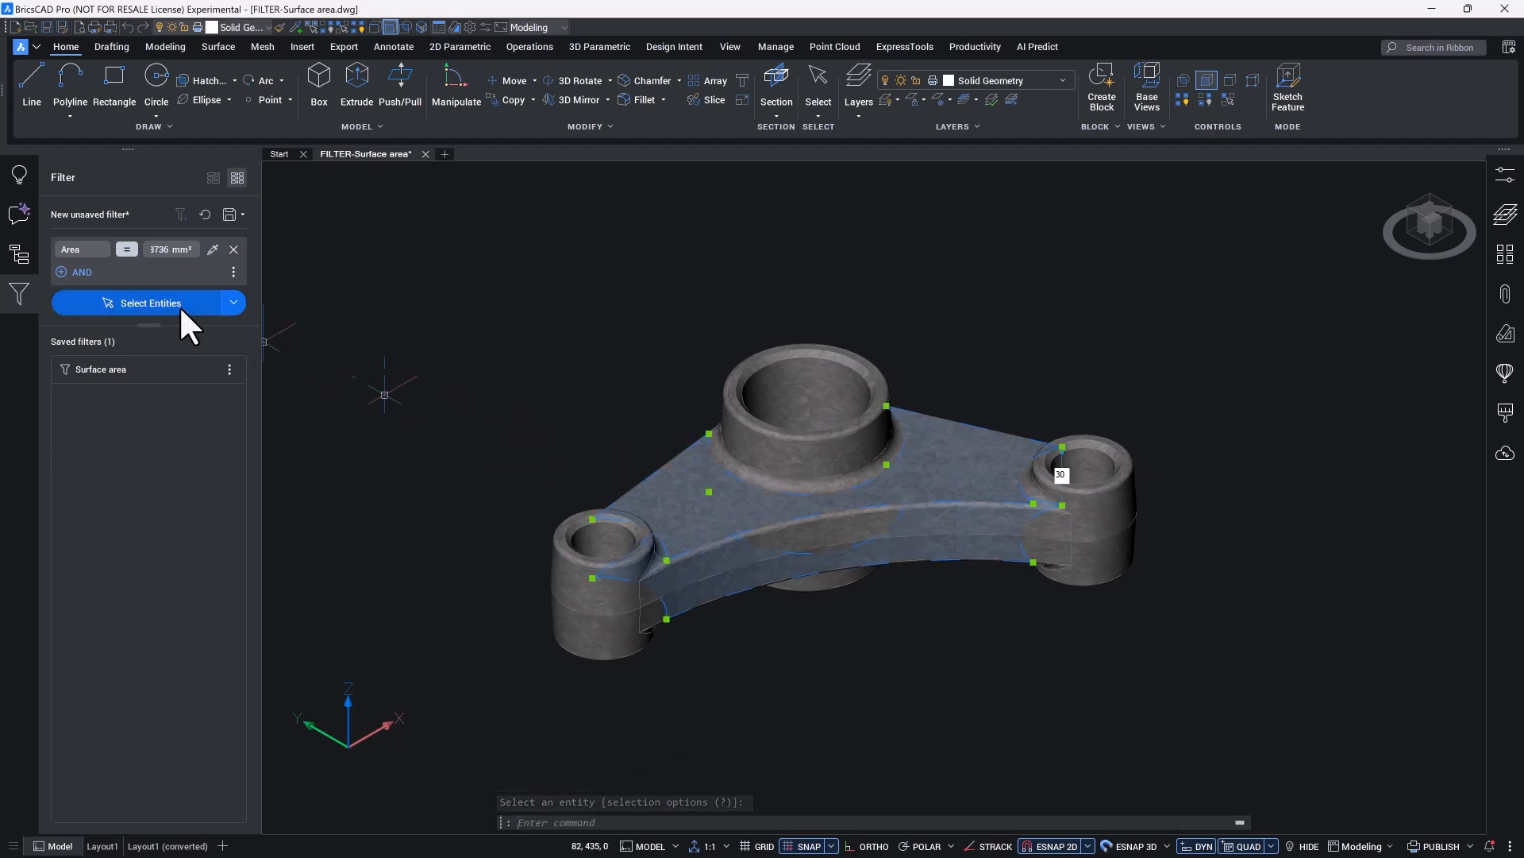
pyautogui.click(234, 302)
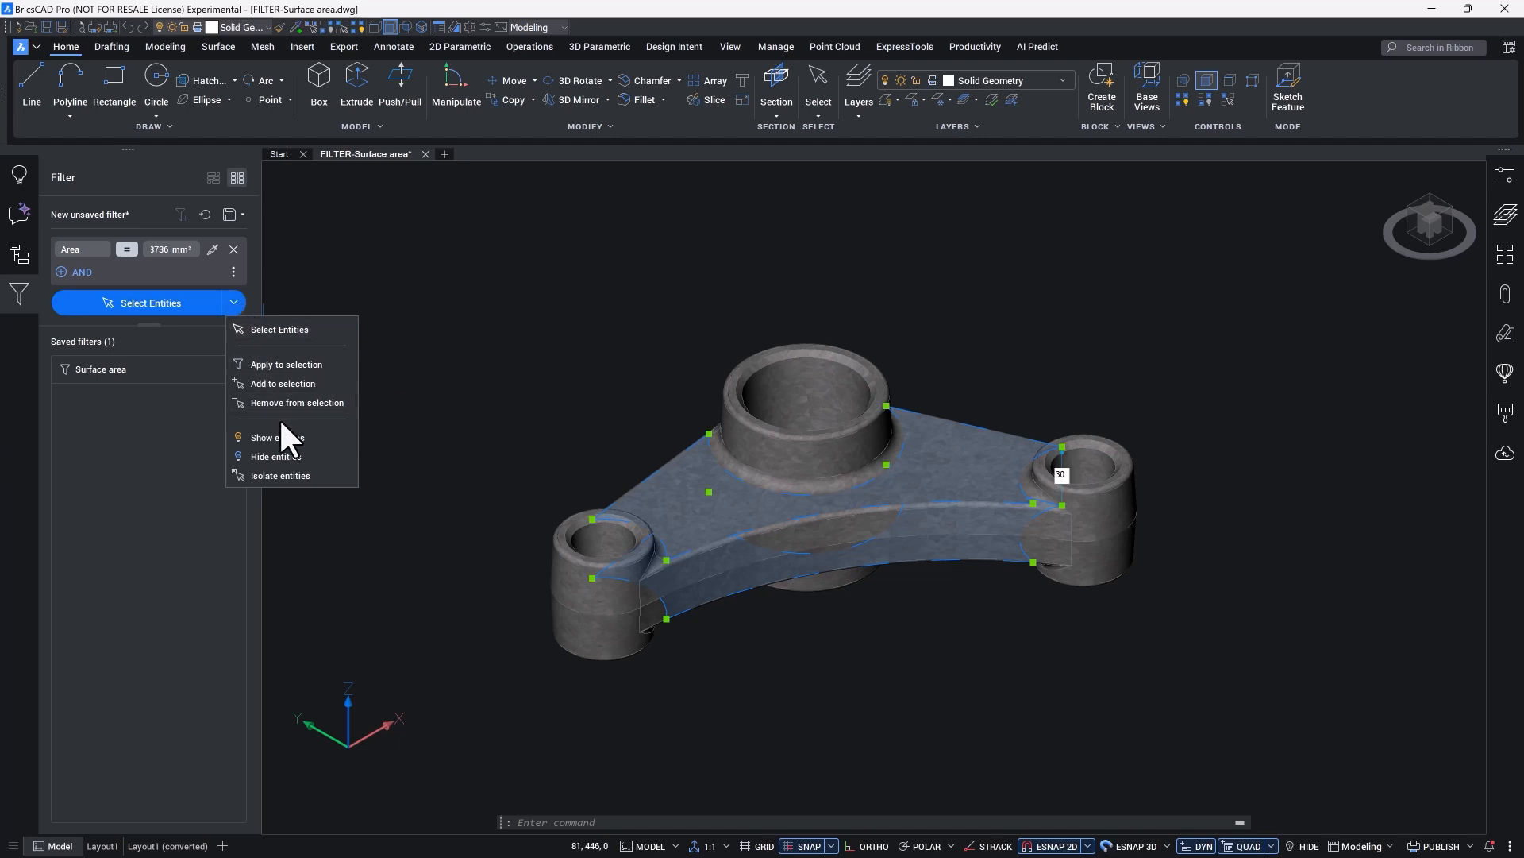
pyautogui.click(290, 474)
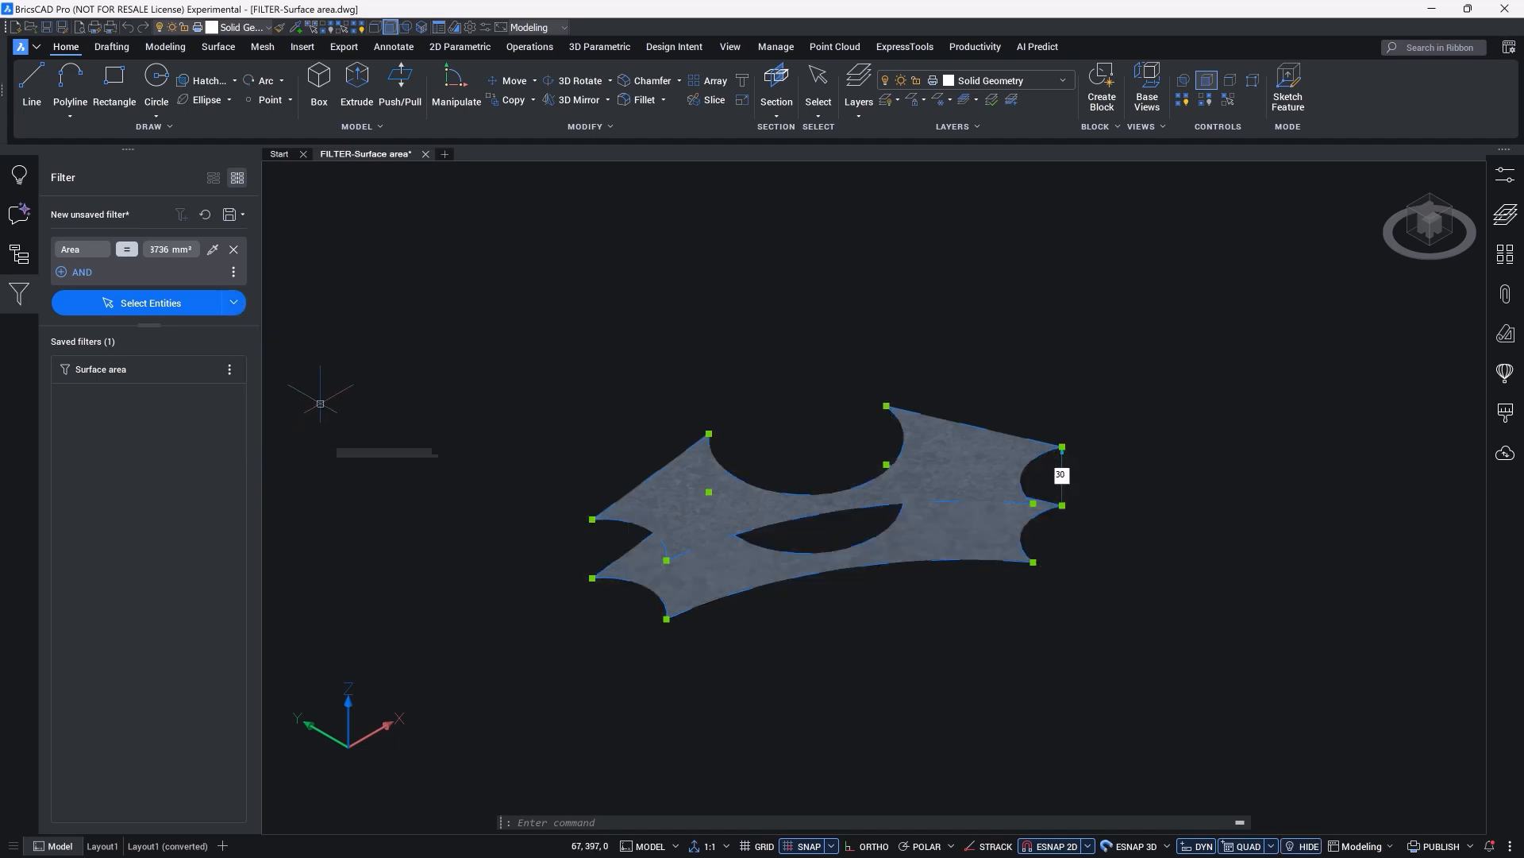
# Step: Save the filter as "Surface area for coating" and open the options of its saved entry
pyautogui.click(228, 216)
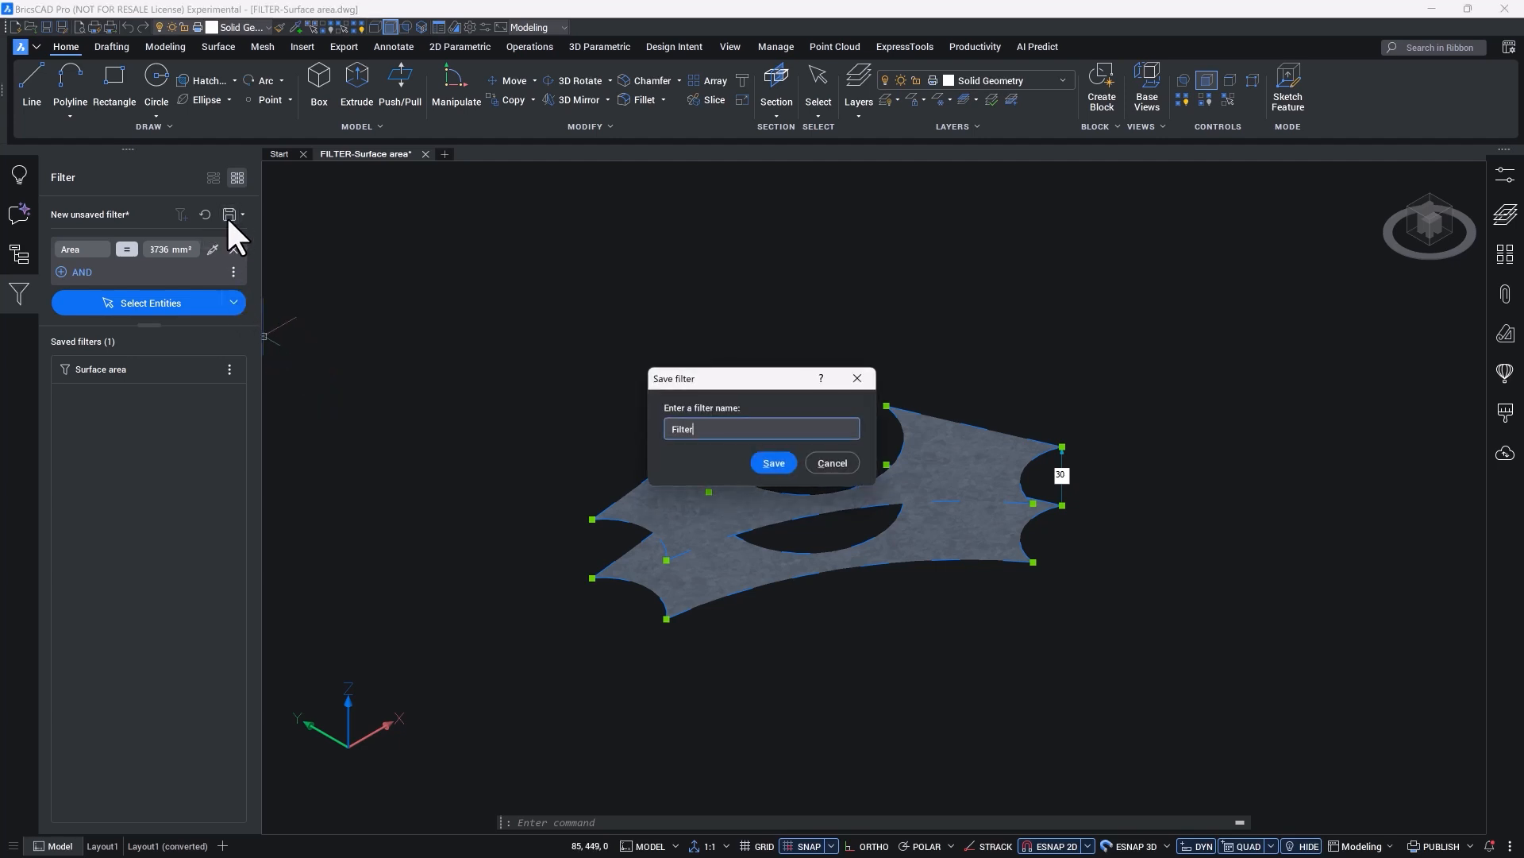
pyautogui.press('BackSpace')
pyautogui.press('BackSpace')
pyautogui.press('BackSpace')
pyautogui.press('BackSpace')
pyautogui.press('BackSpace')
pyautogui.write('Surface area for coating')
pyautogui.press('Return')
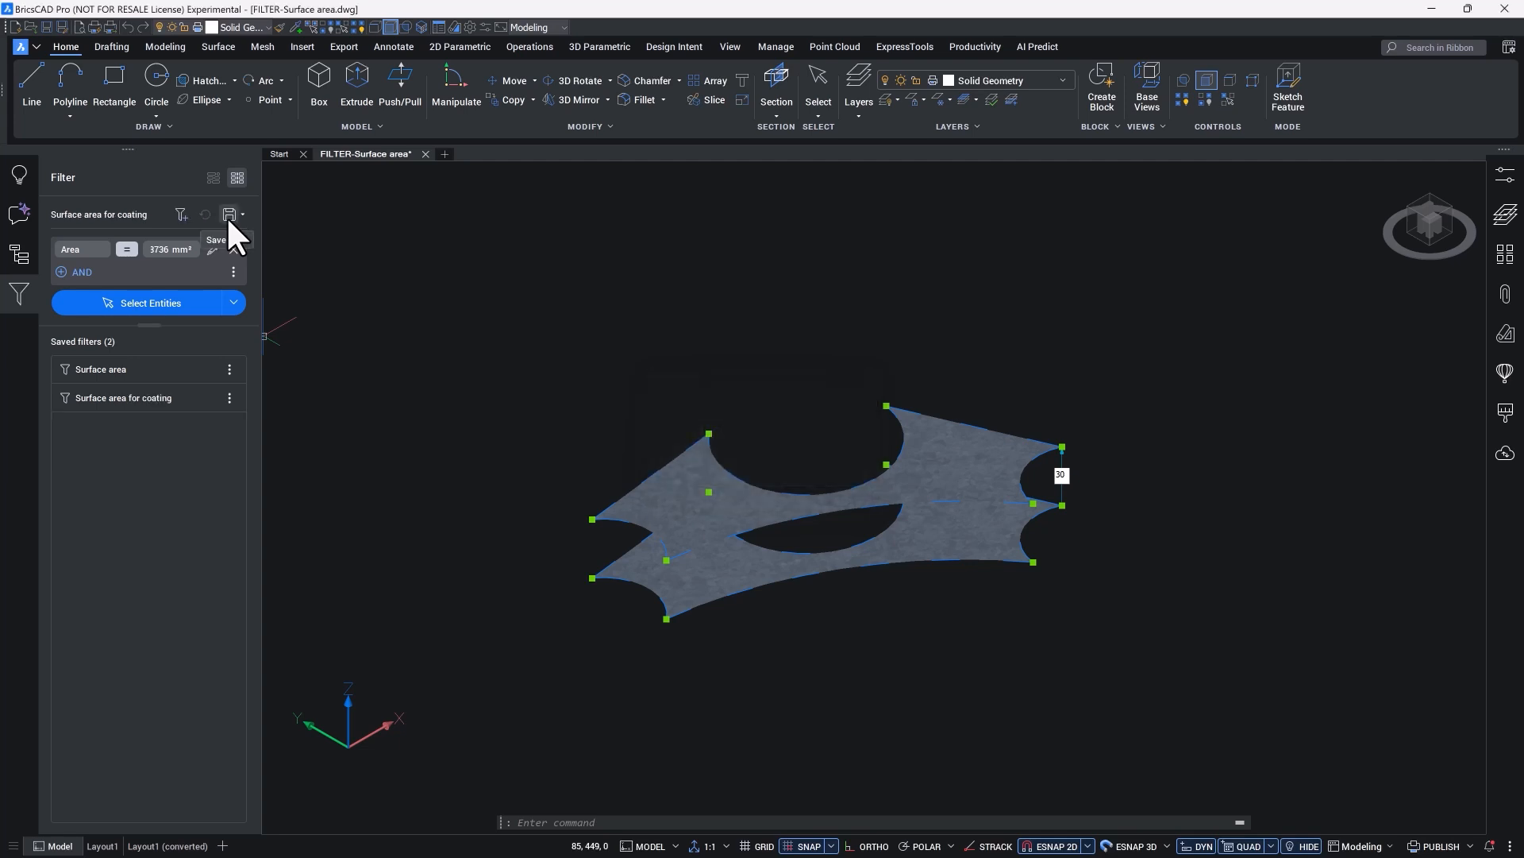
pyautogui.click(229, 398)
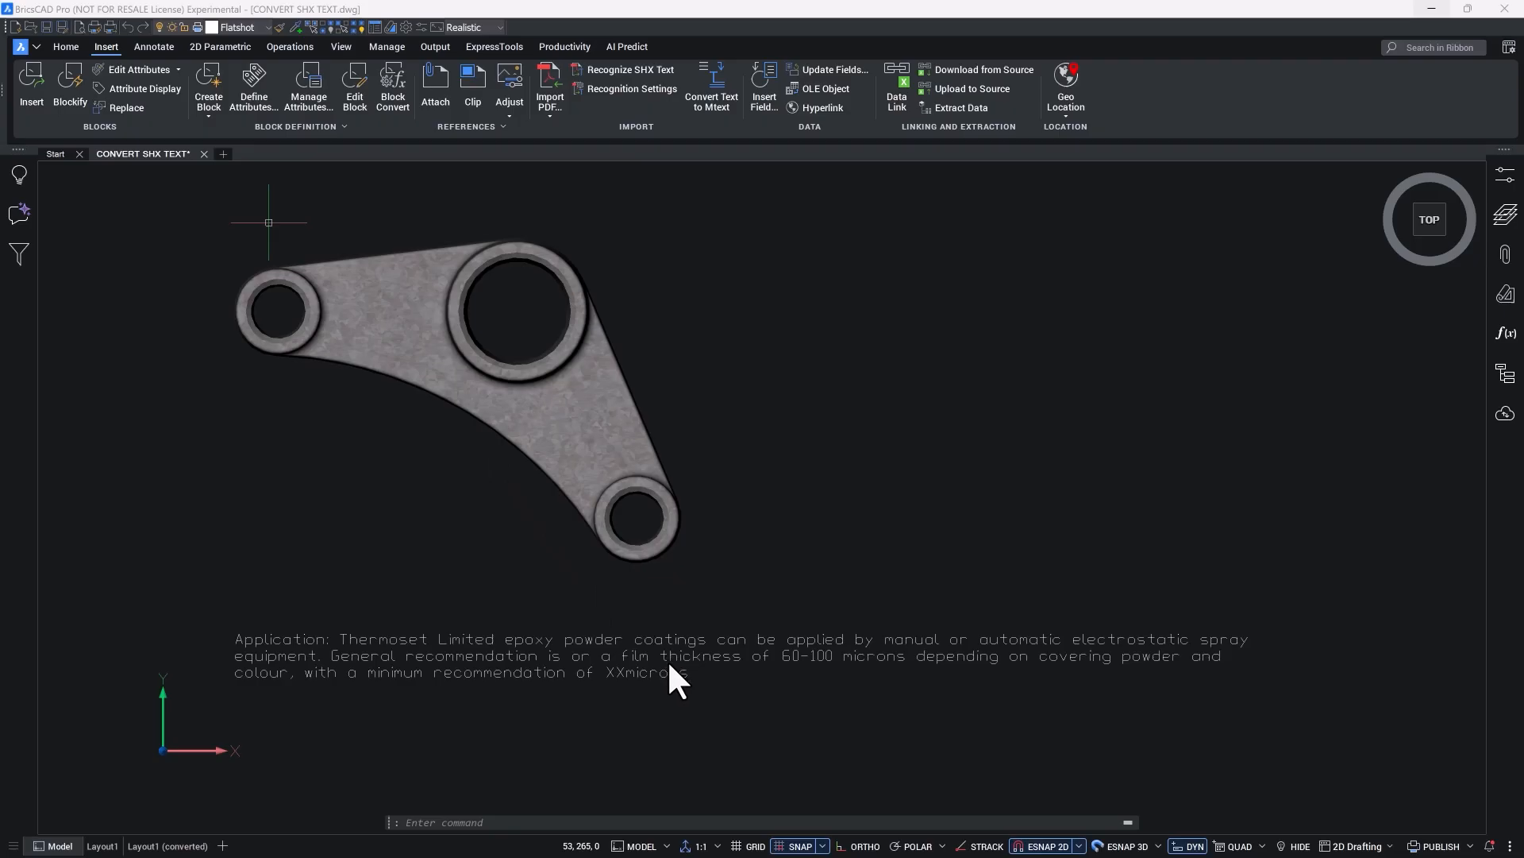
# Step: Inspect the linework of the coating note by selecting the letter c in "XXmicrons"
pyautogui.scroll(9, 649, 681)
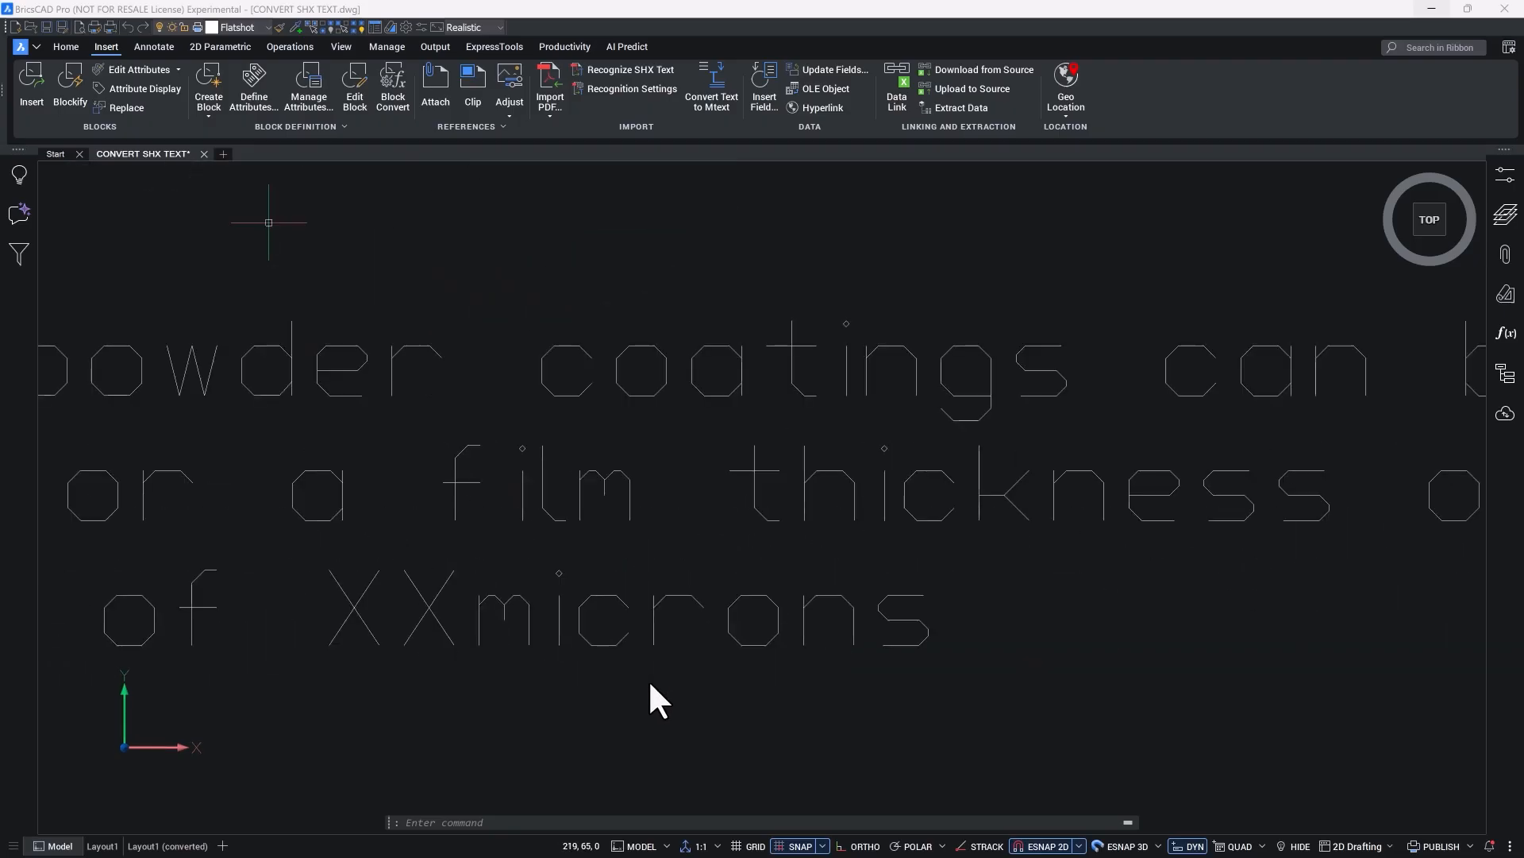
pyautogui.click(617, 640)
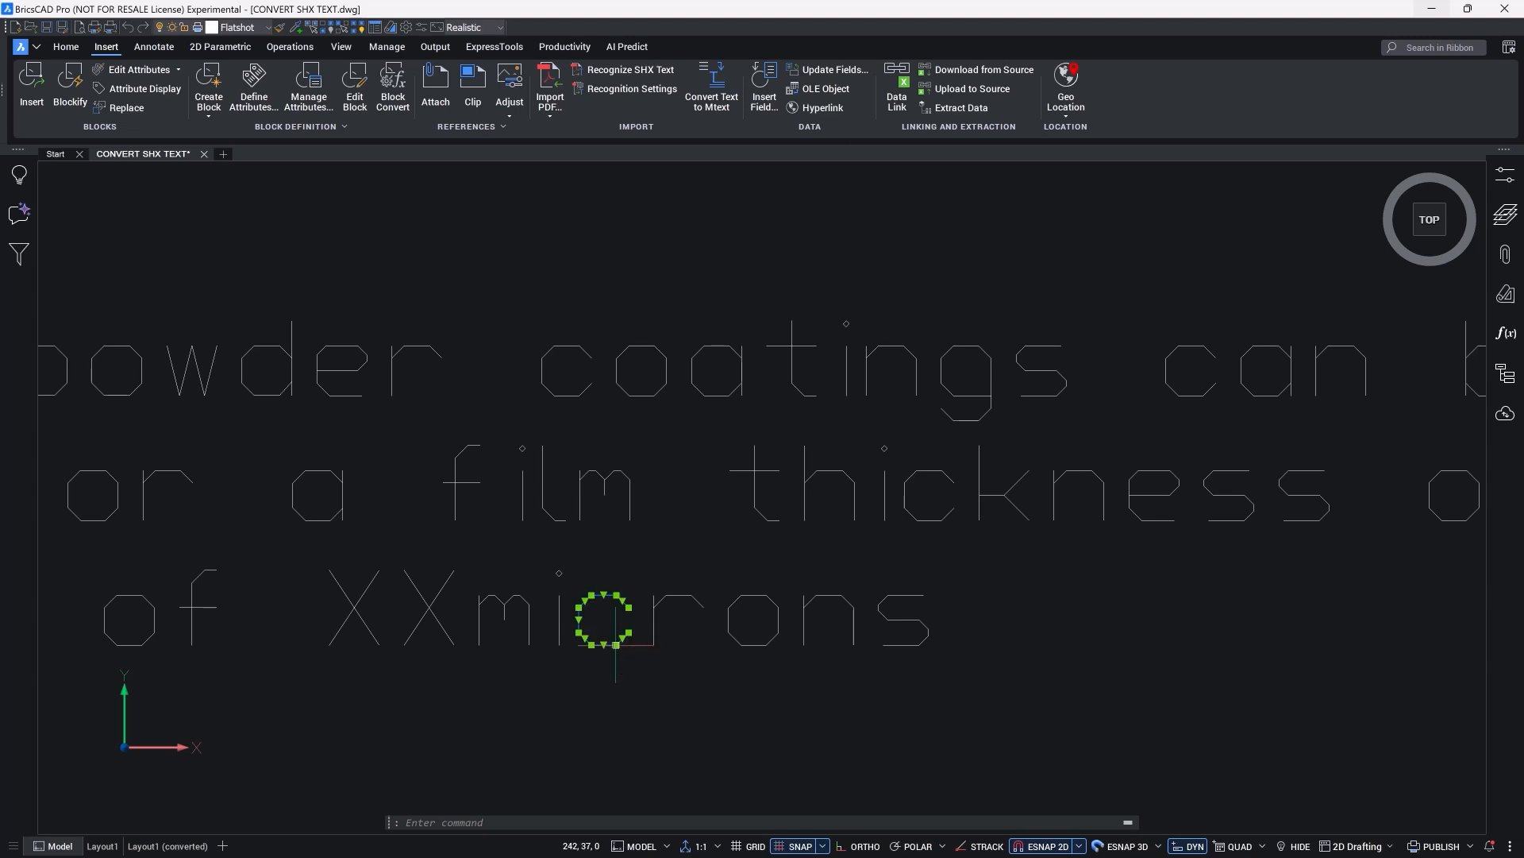
pyautogui.moveTo(616, 644)
pyautogui.press('Escape')
pyautogui.scroll(-9, 603, 659)
pyautogui.scroll(-3, 603, 660)
pyautogui.scroll(3, 604, 661)
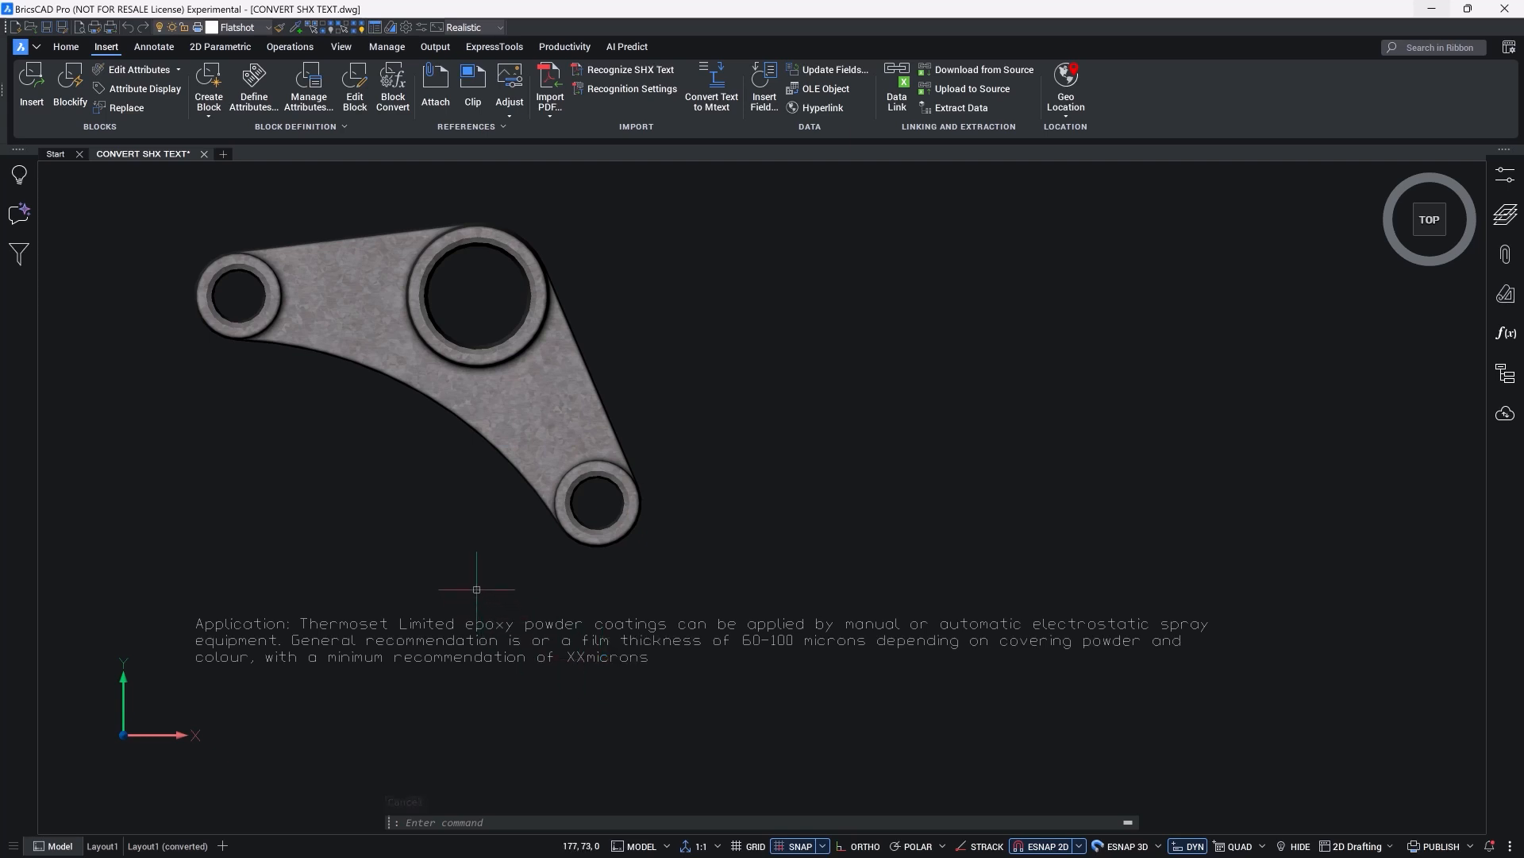
# Step: Convert all the curves of the three-line coating note to text with Recognize SHX Text
pyautogui.click(621, 69)
pyautogui.click(179, 586)
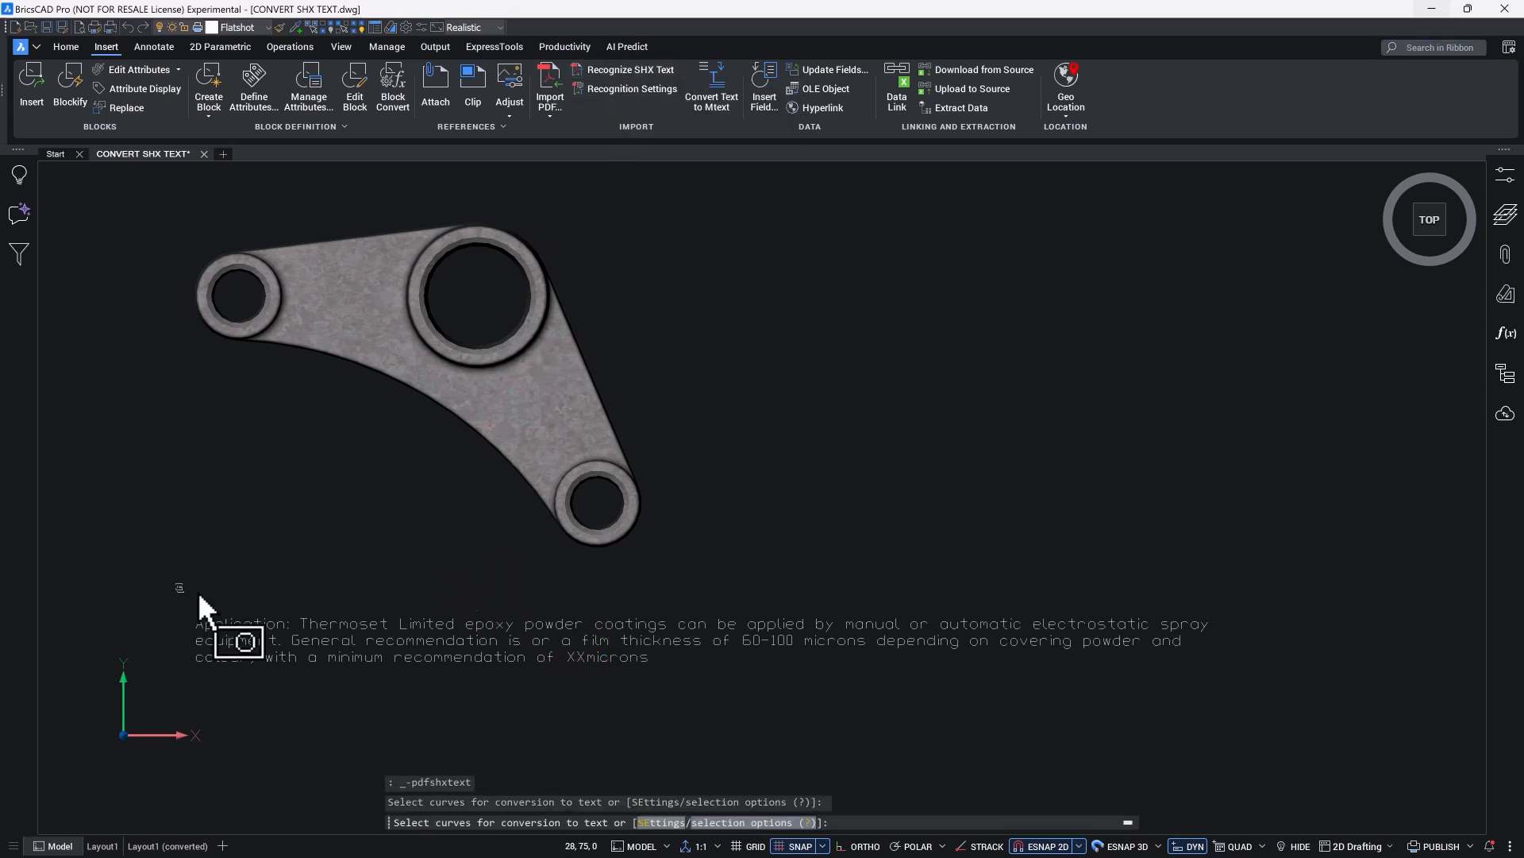
pyautogui.click(1295, 744)
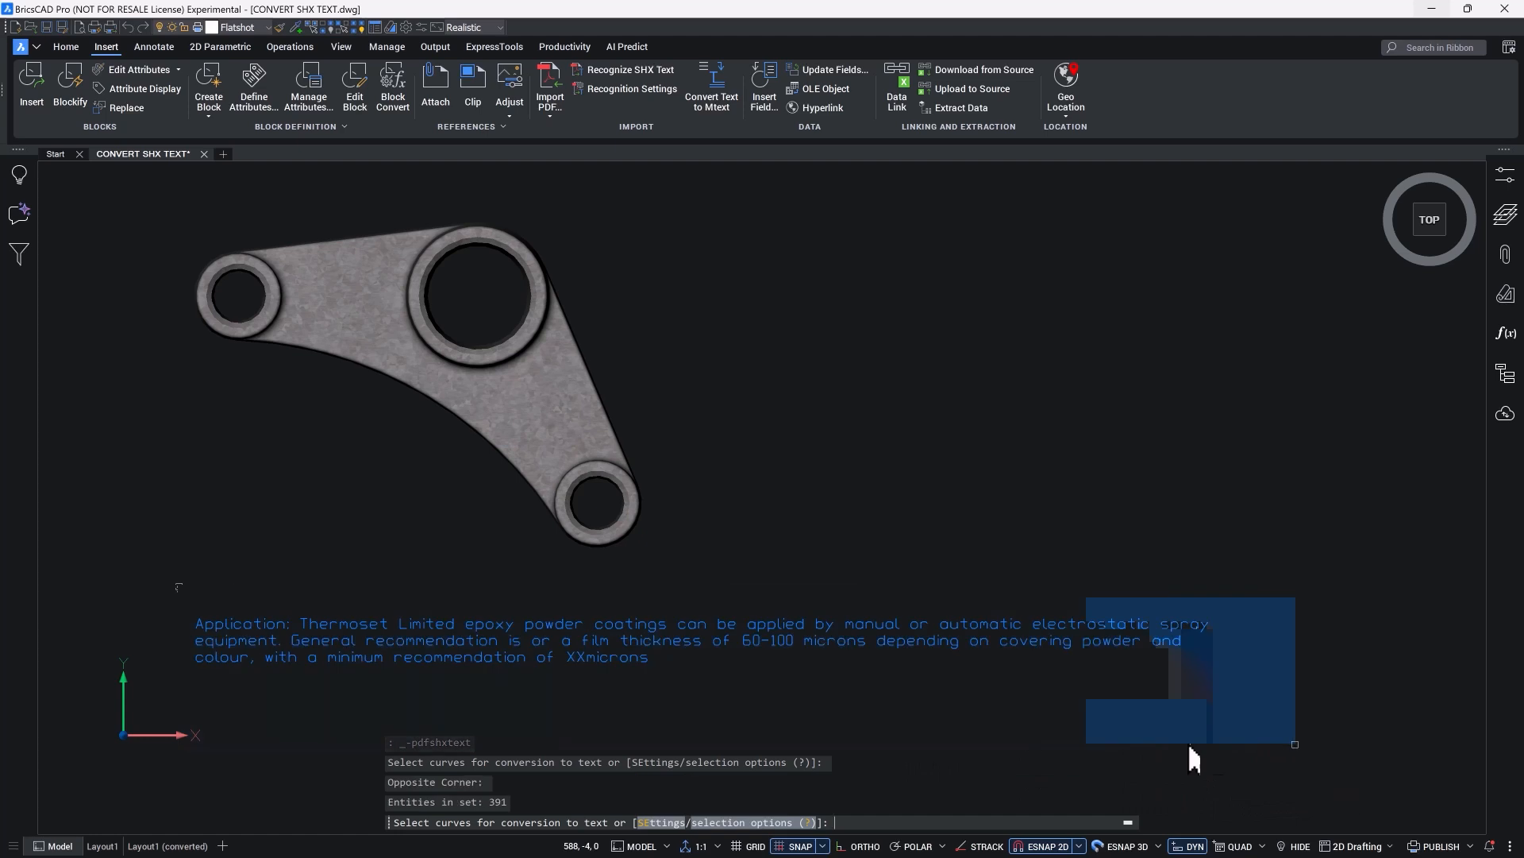
pyautogui.press('Return')
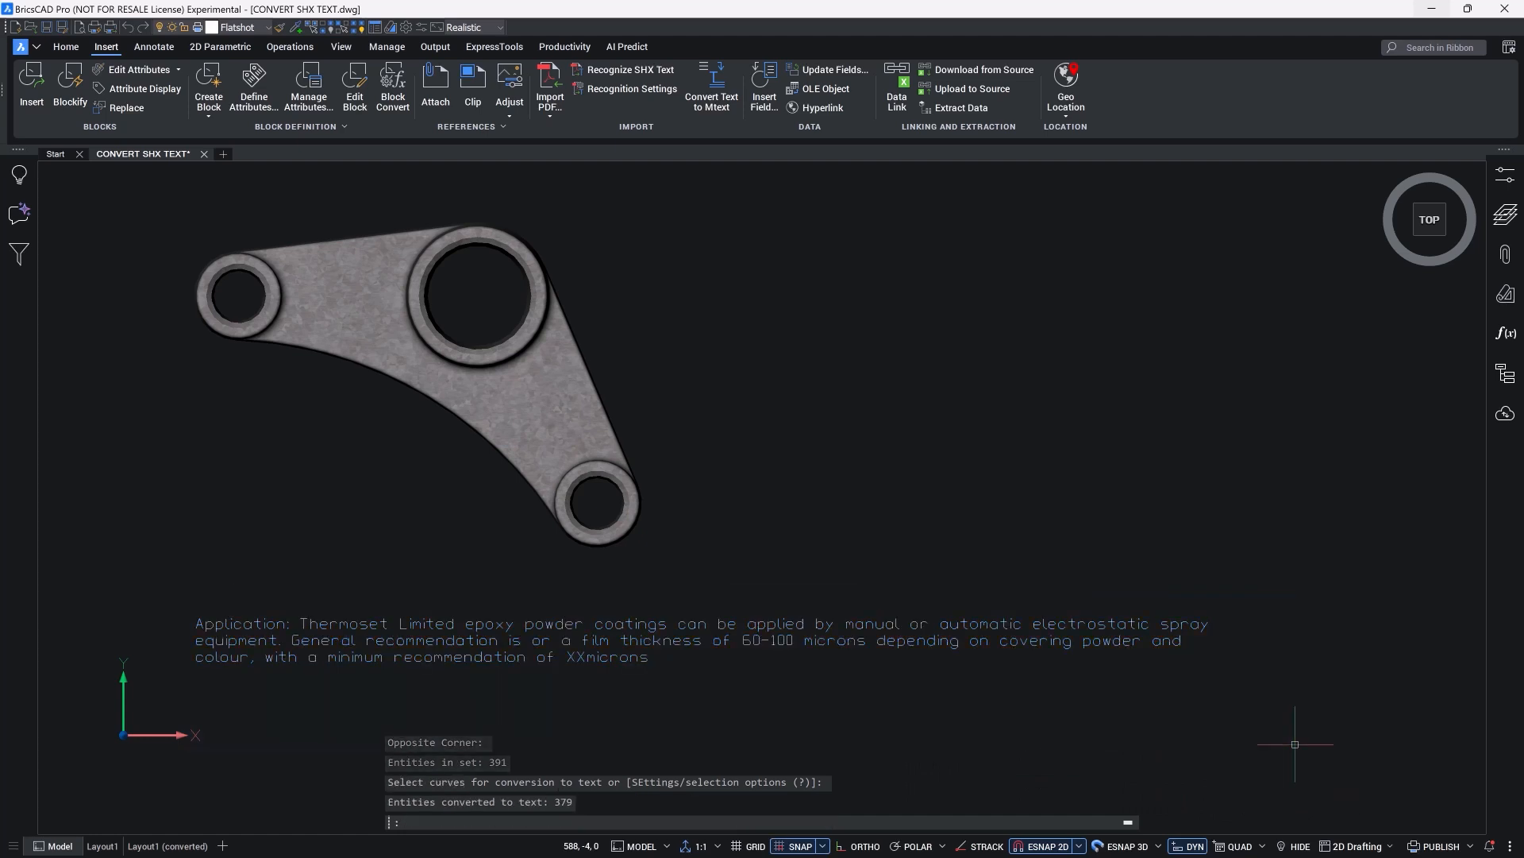
# Step: Widen the text frame of the note's third line and replace "XXmicrons" with "60 µ"
pyautogui.doubleClick(208, 645)
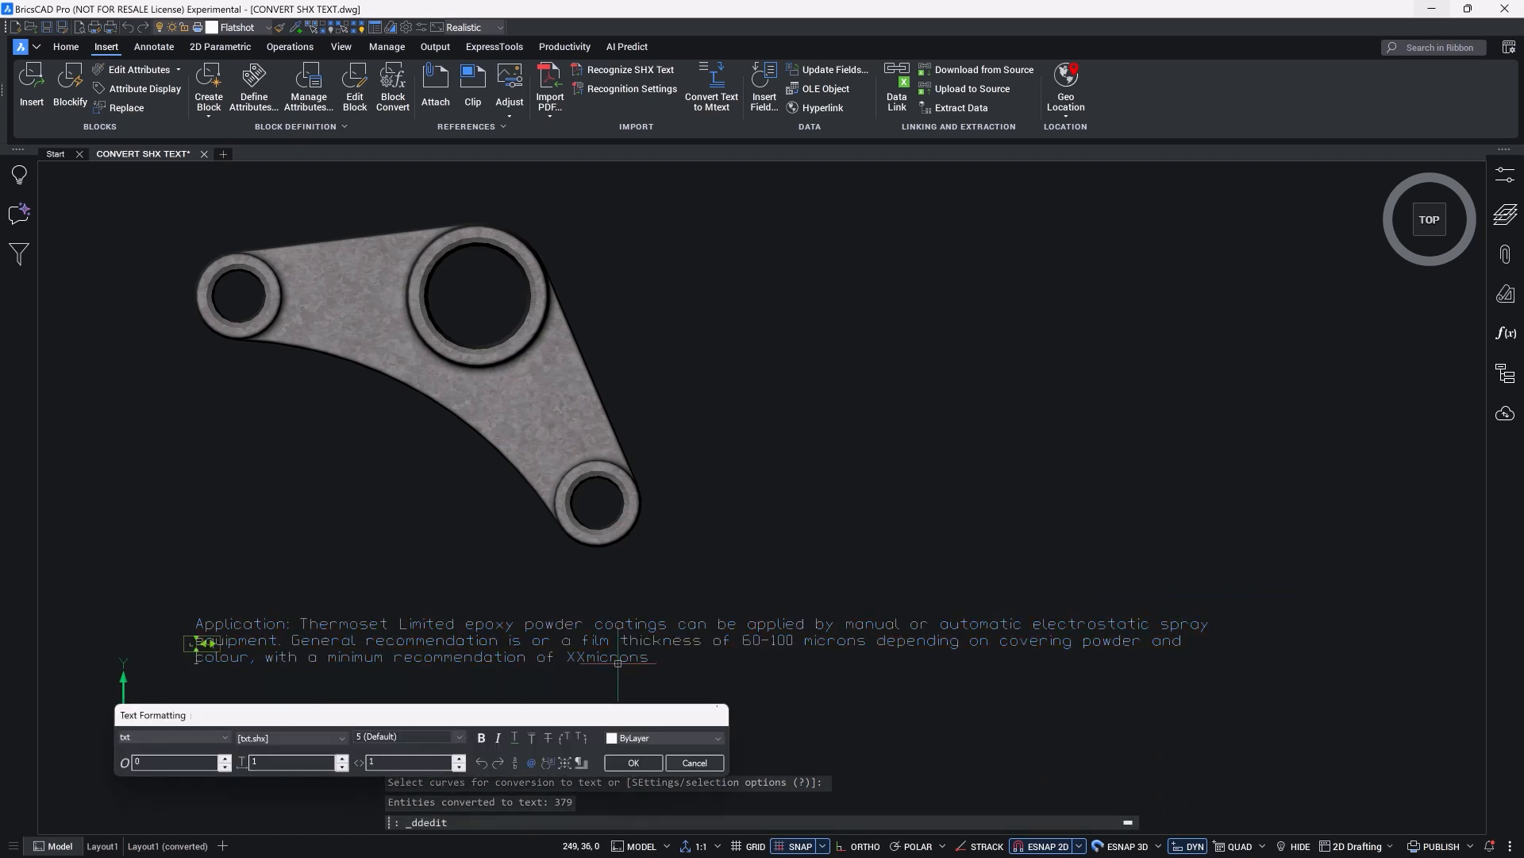
pyautogui.moveTo(212, 642); pyautogui.dragTo(751, 688)
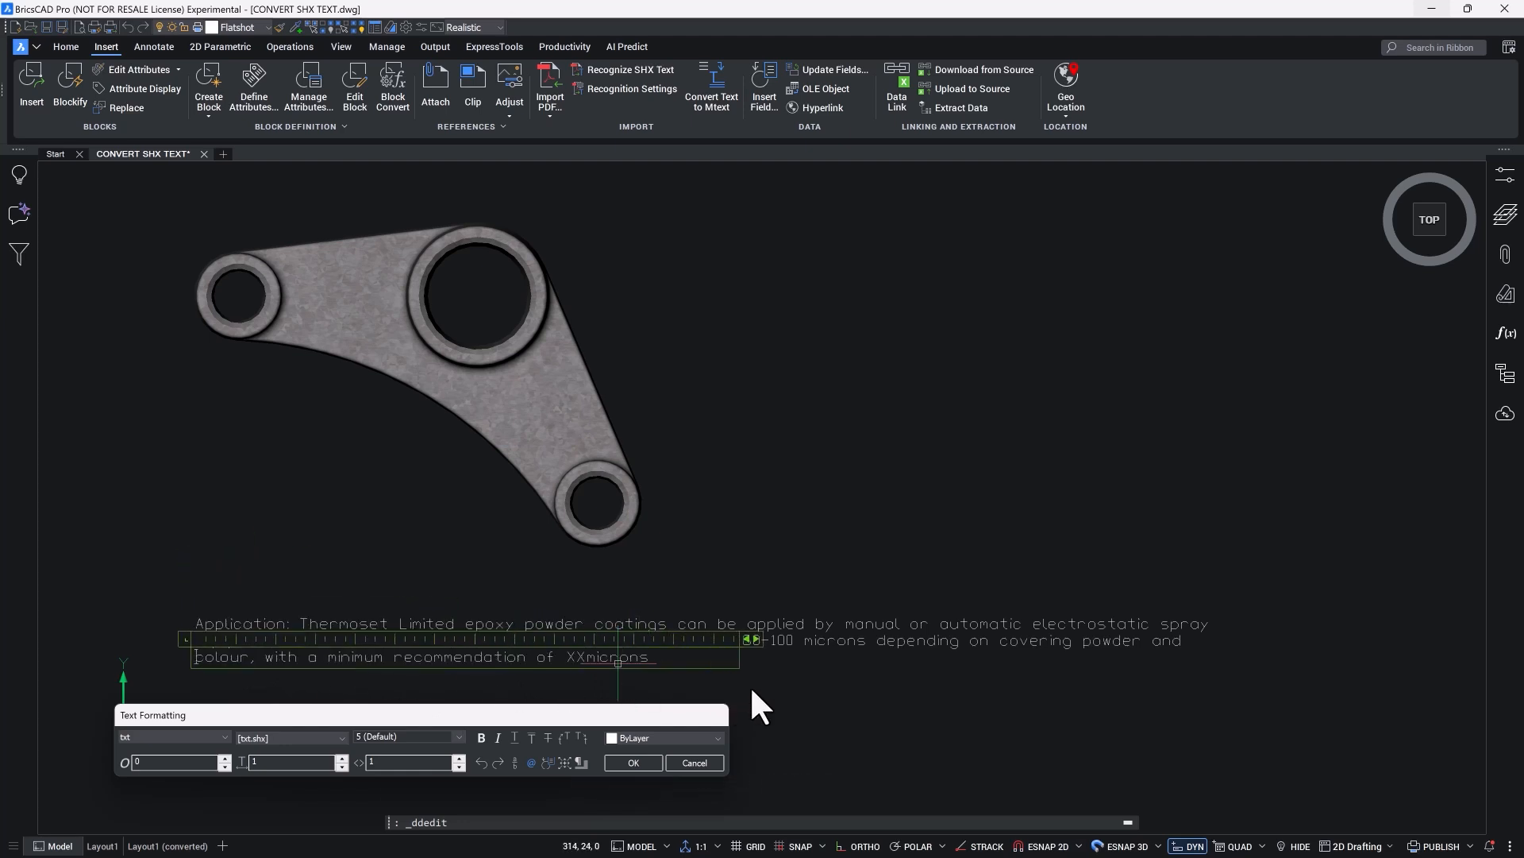
pyautogui.tripleClick(576, 654)
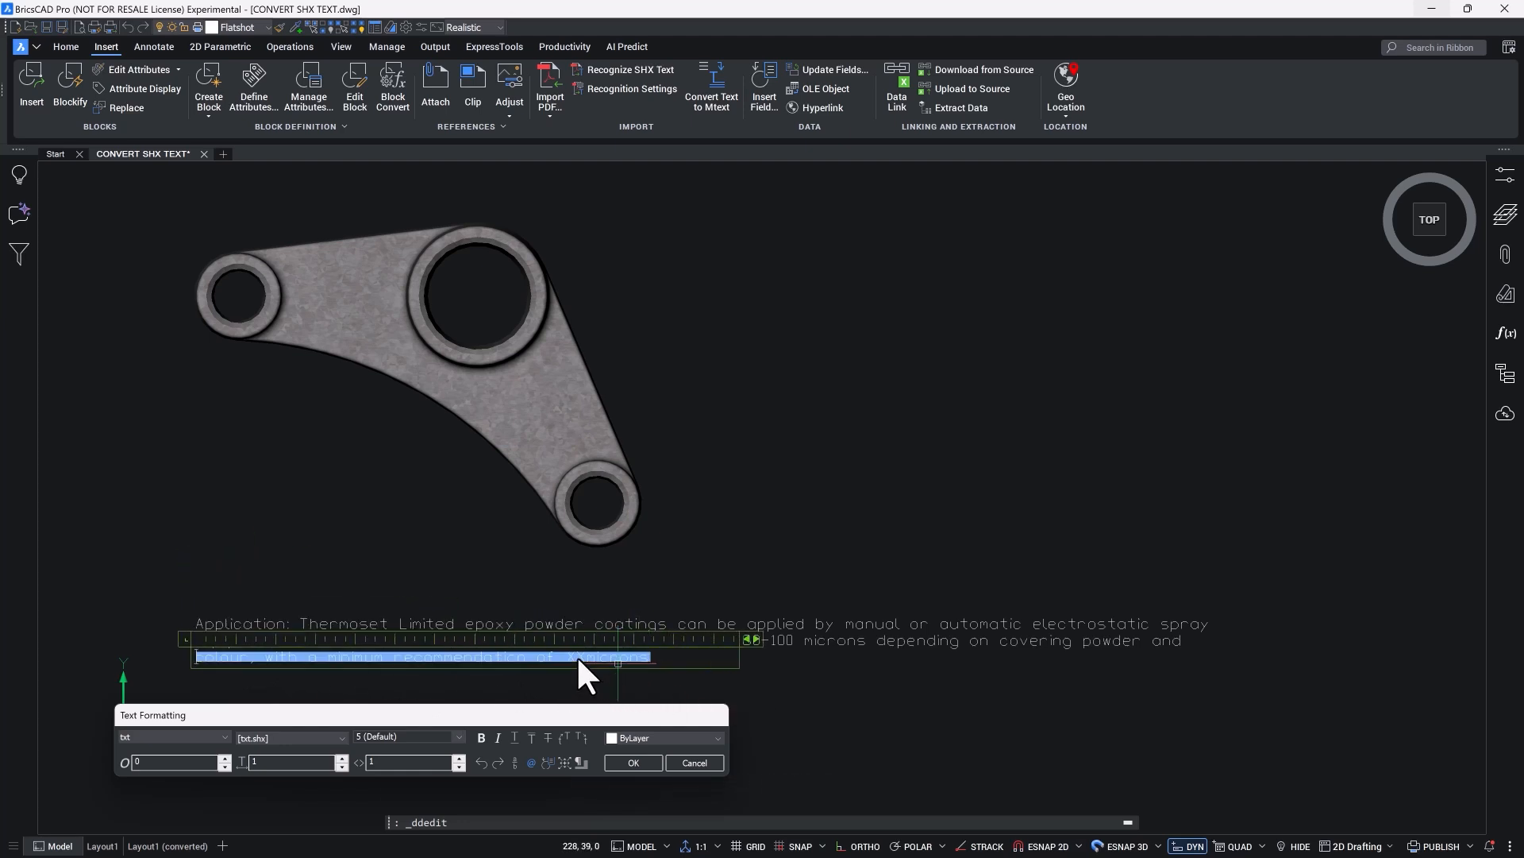
pyautogui.click(576, 654)
pyautogui.press('BackSpace')
pyautogui.press('BackSpace')
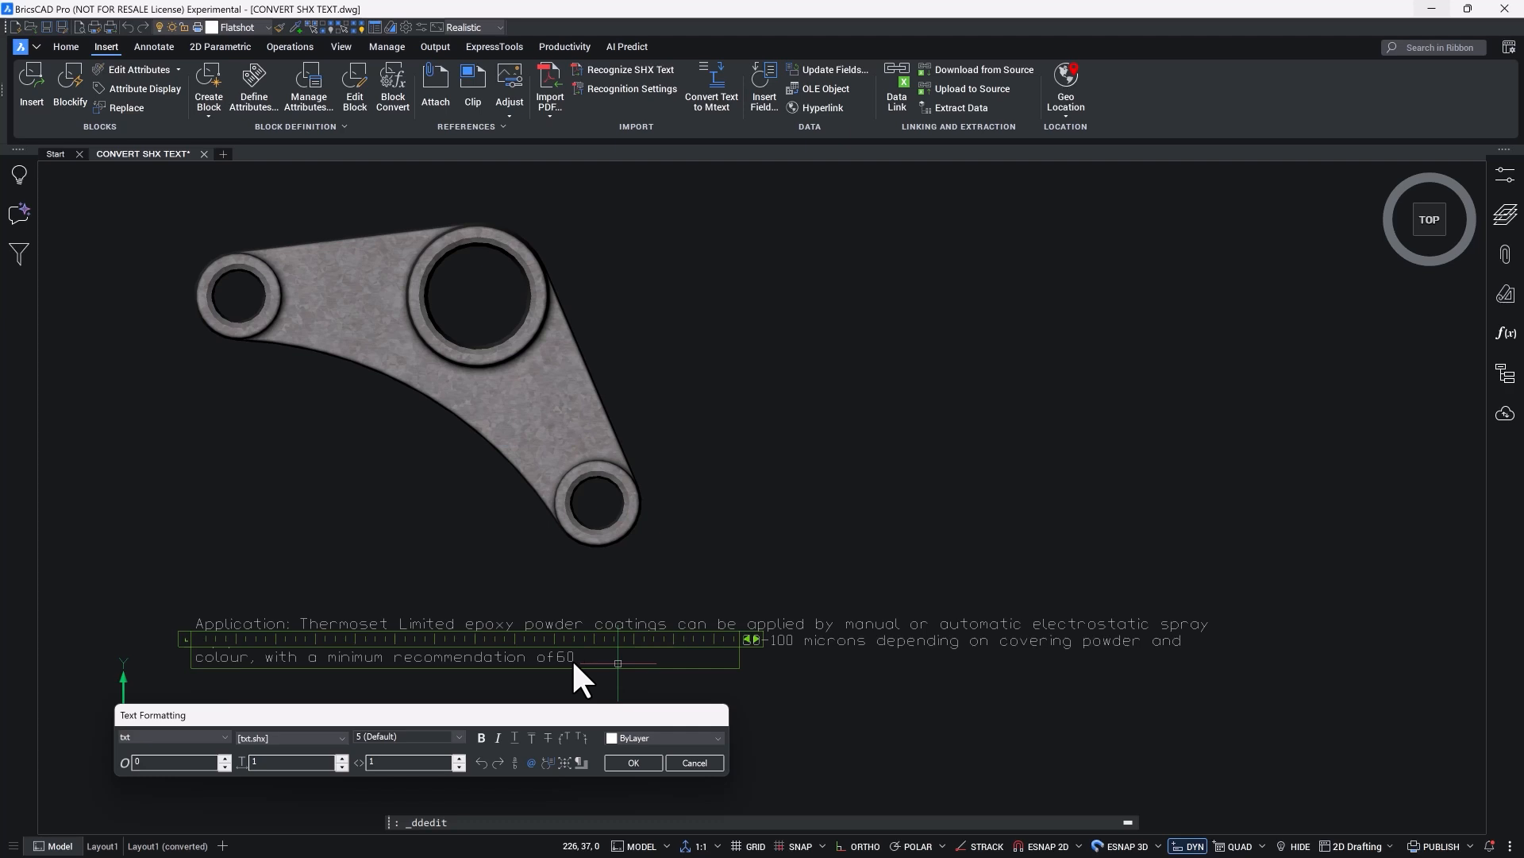
pyautogui.write('µ')
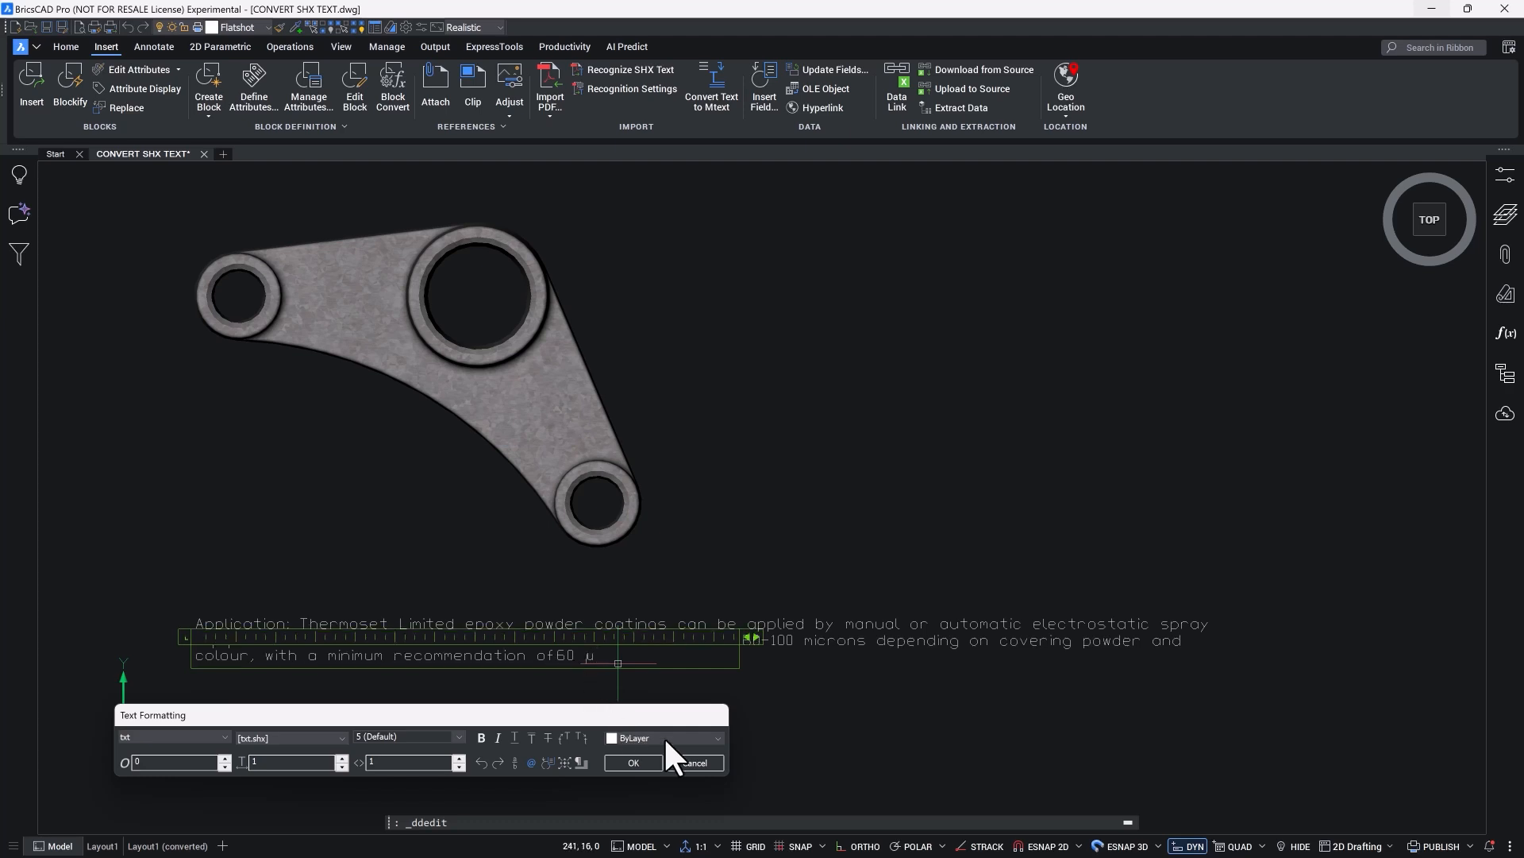
pyautogui.click(634, 762)
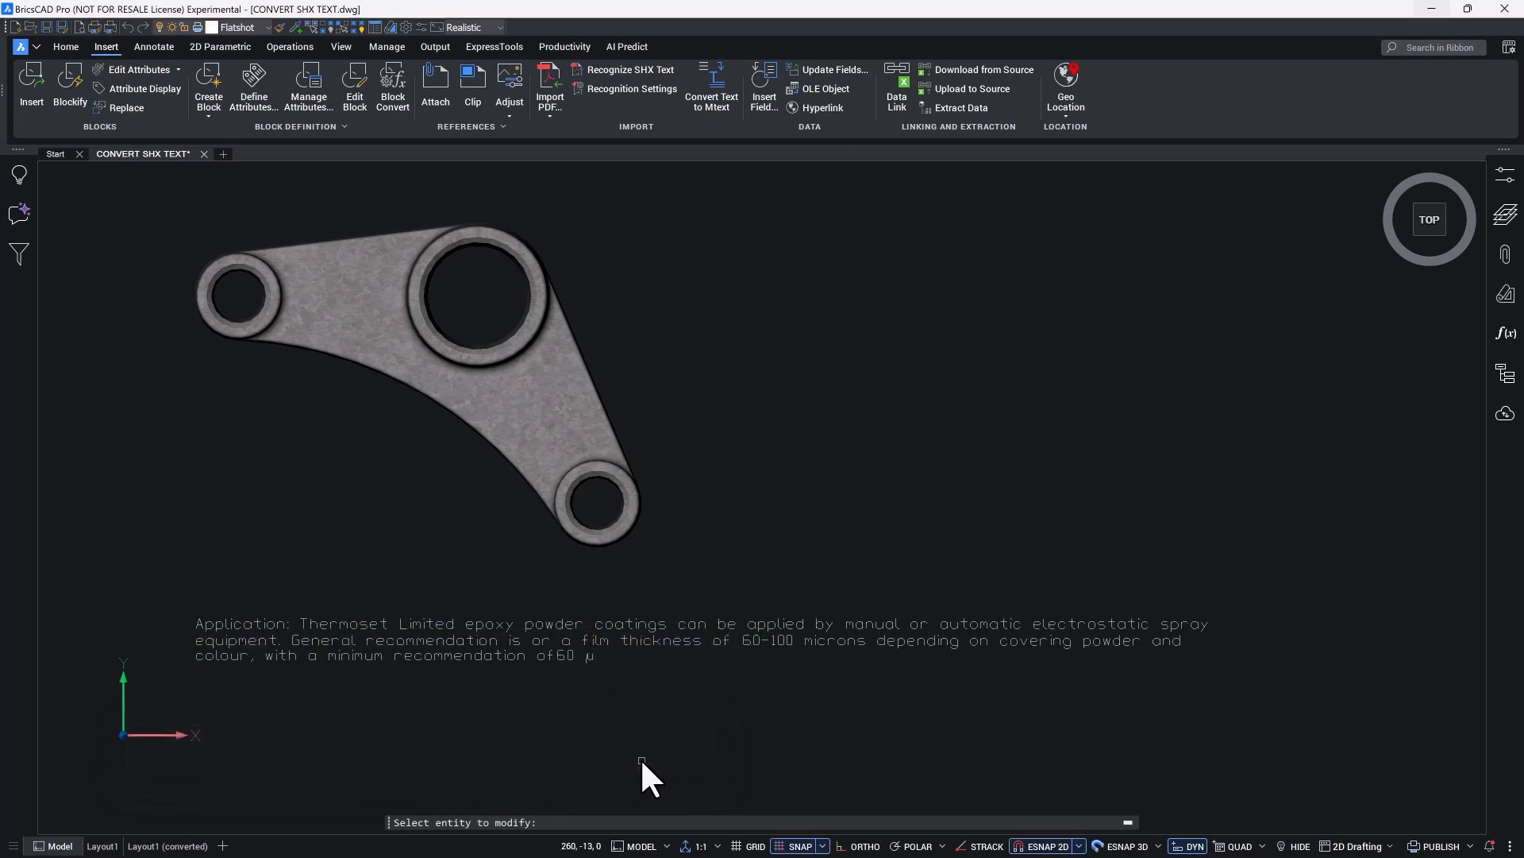
pyautogui.press('Escape')
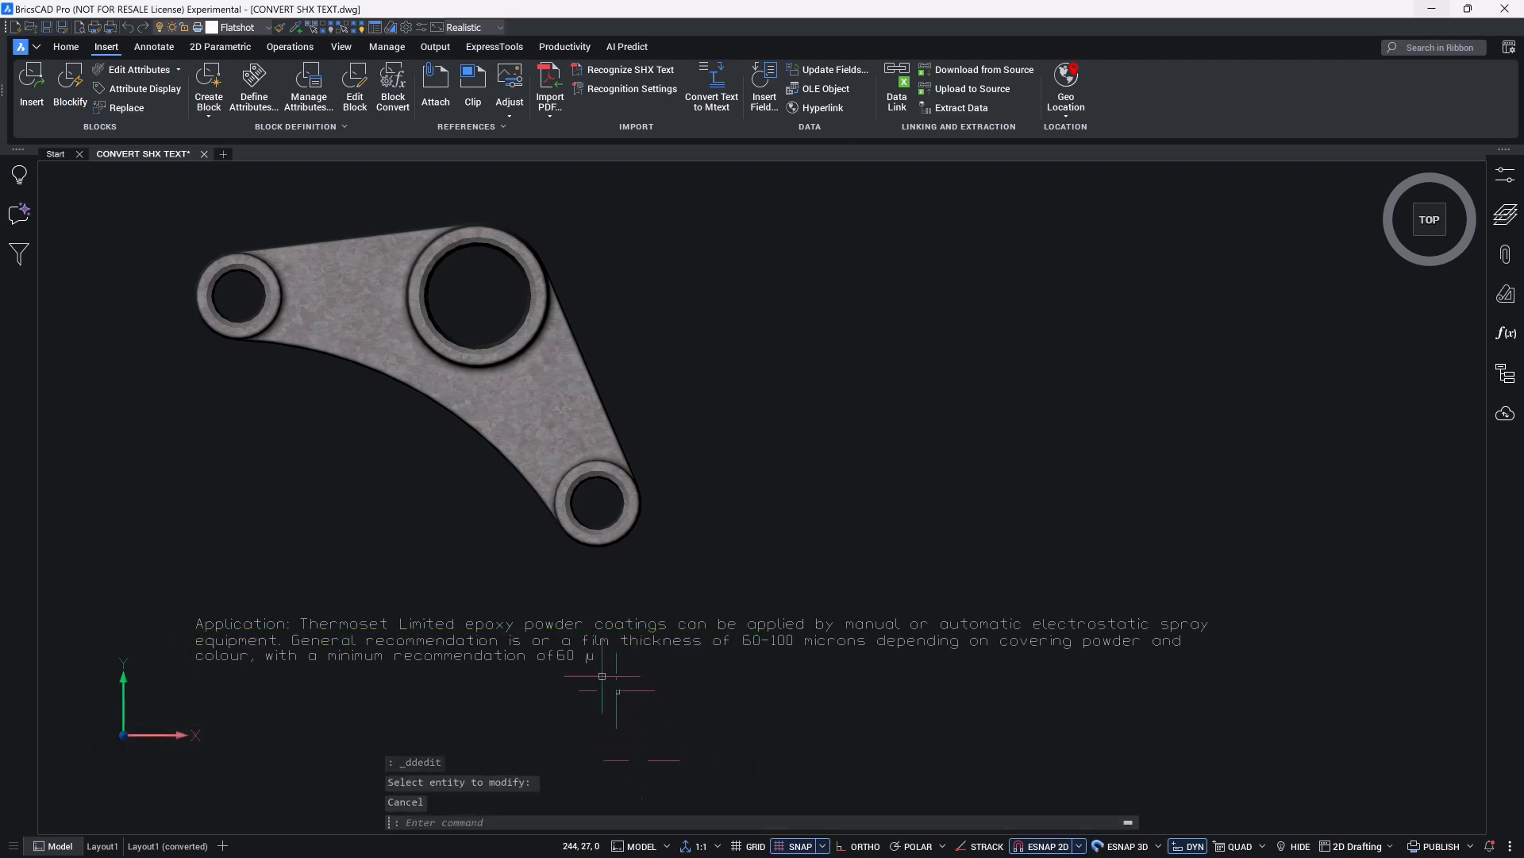
# Step: Apply the Standard text style to the note's third line and insert a space before "60 µ"
pyautogui.doubleClick(570, 656)
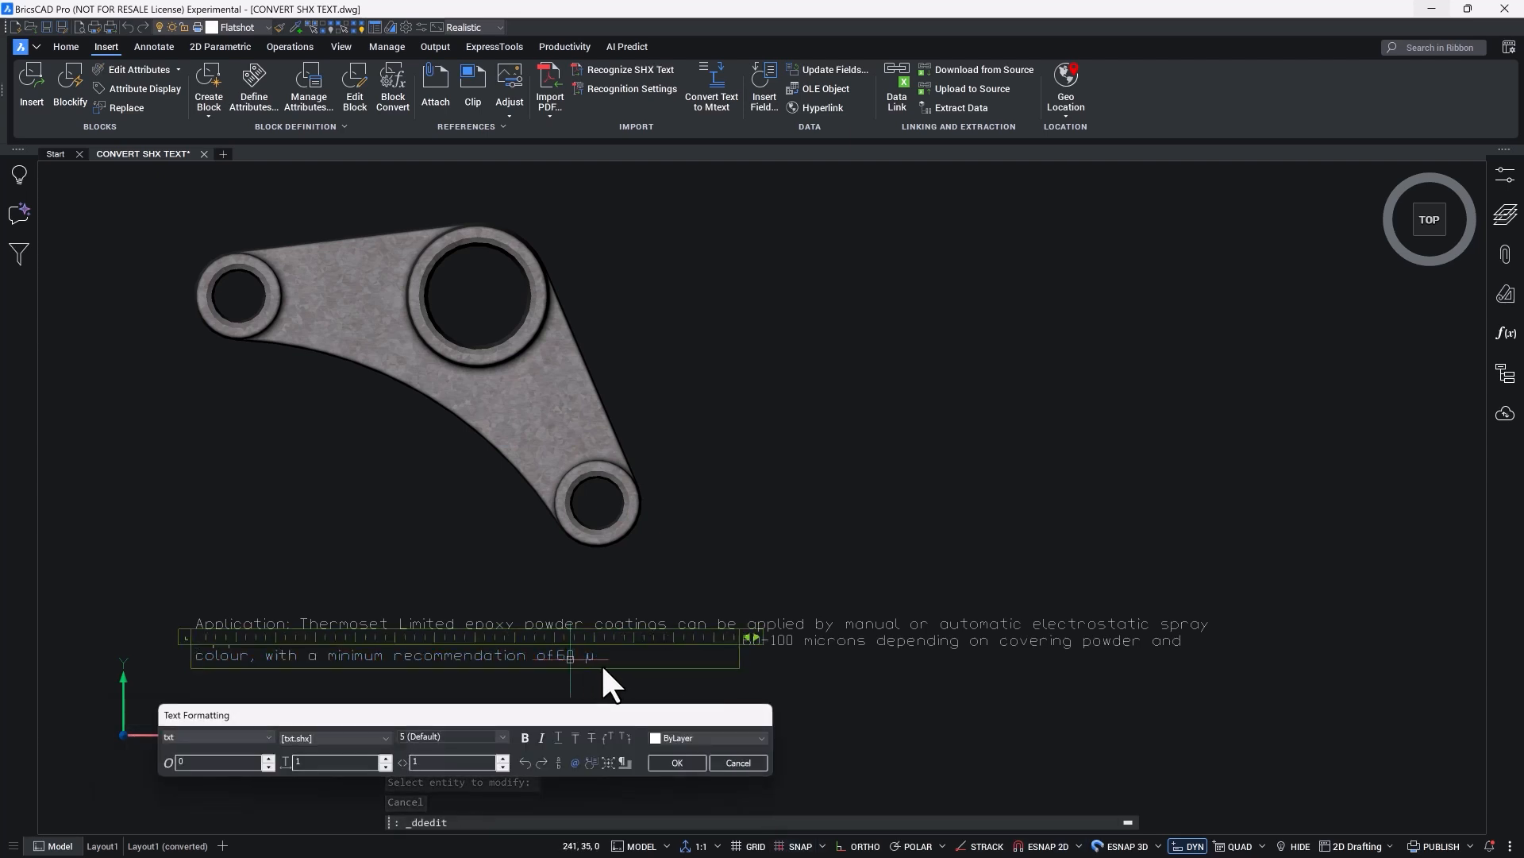
pyautogui.moveTo(594, 655); pyautogui.dragTo(189, 654)
pyautogui.click(270, 736)
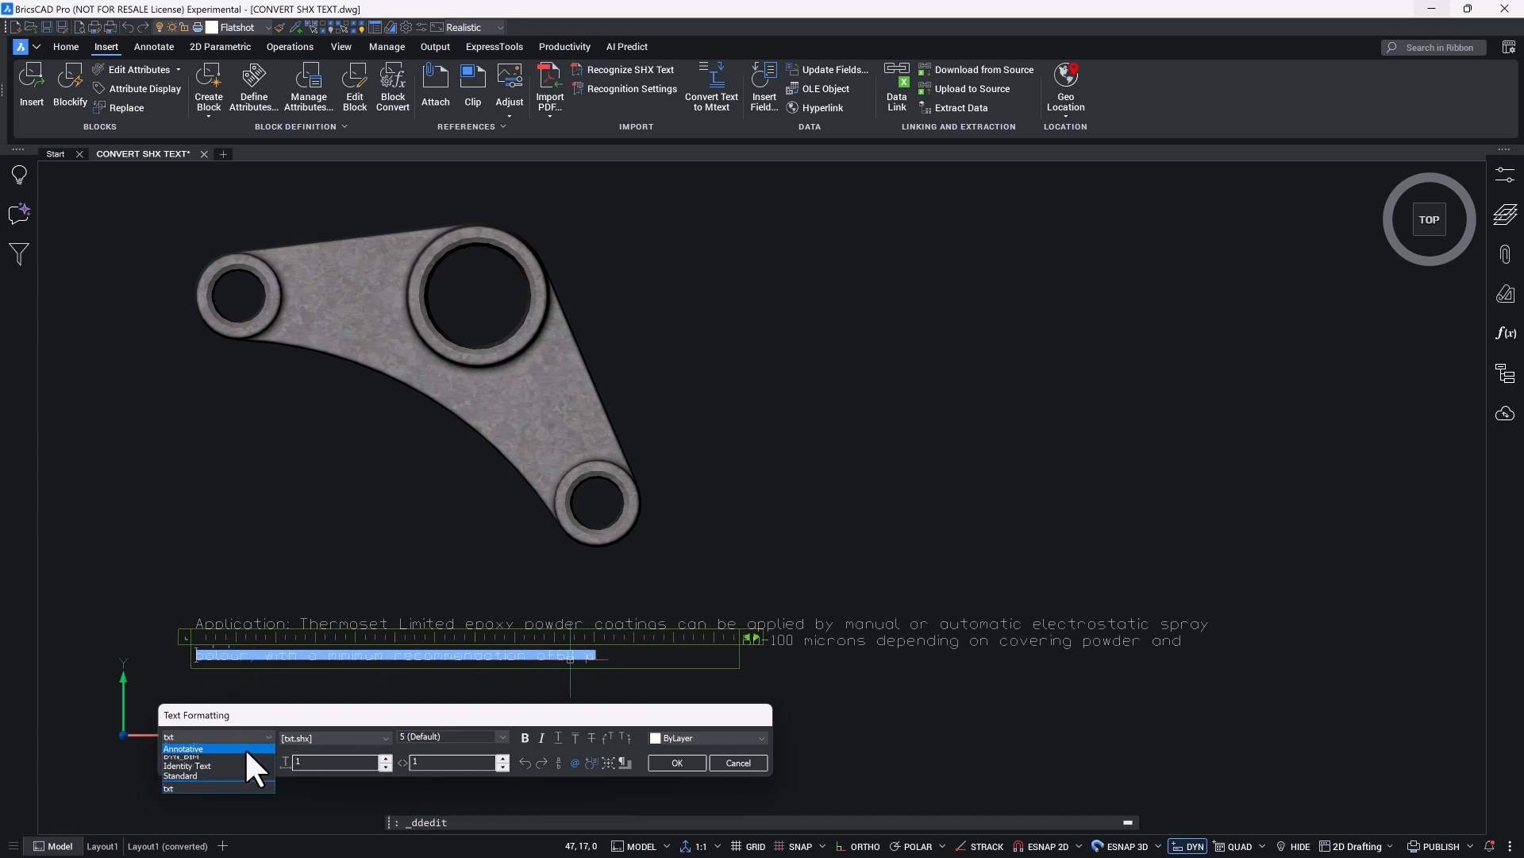
pyautogui.click(203, 771)
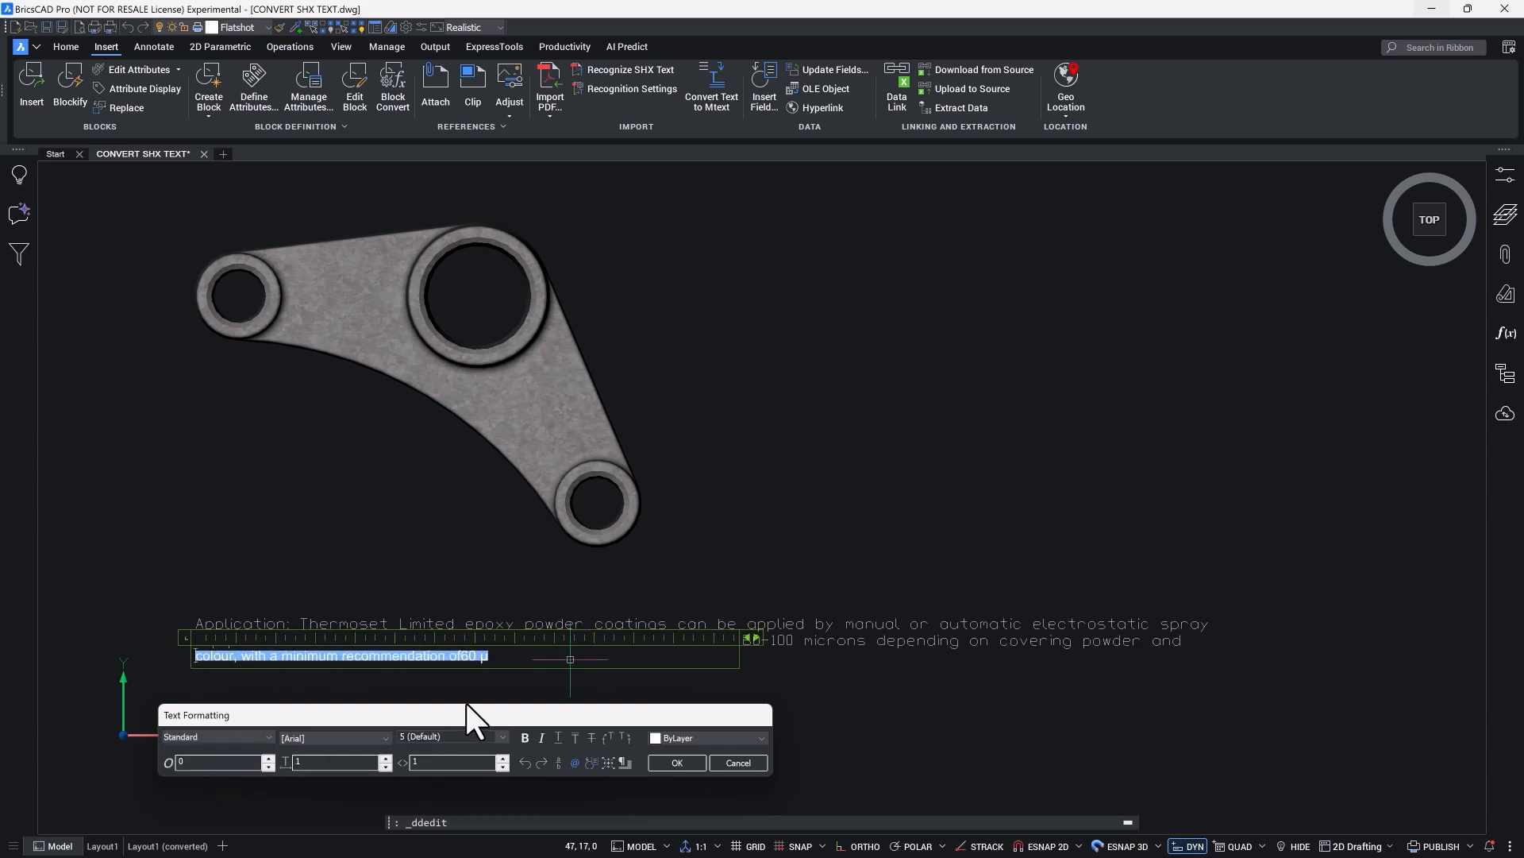
pyautogui.click(556, 687)
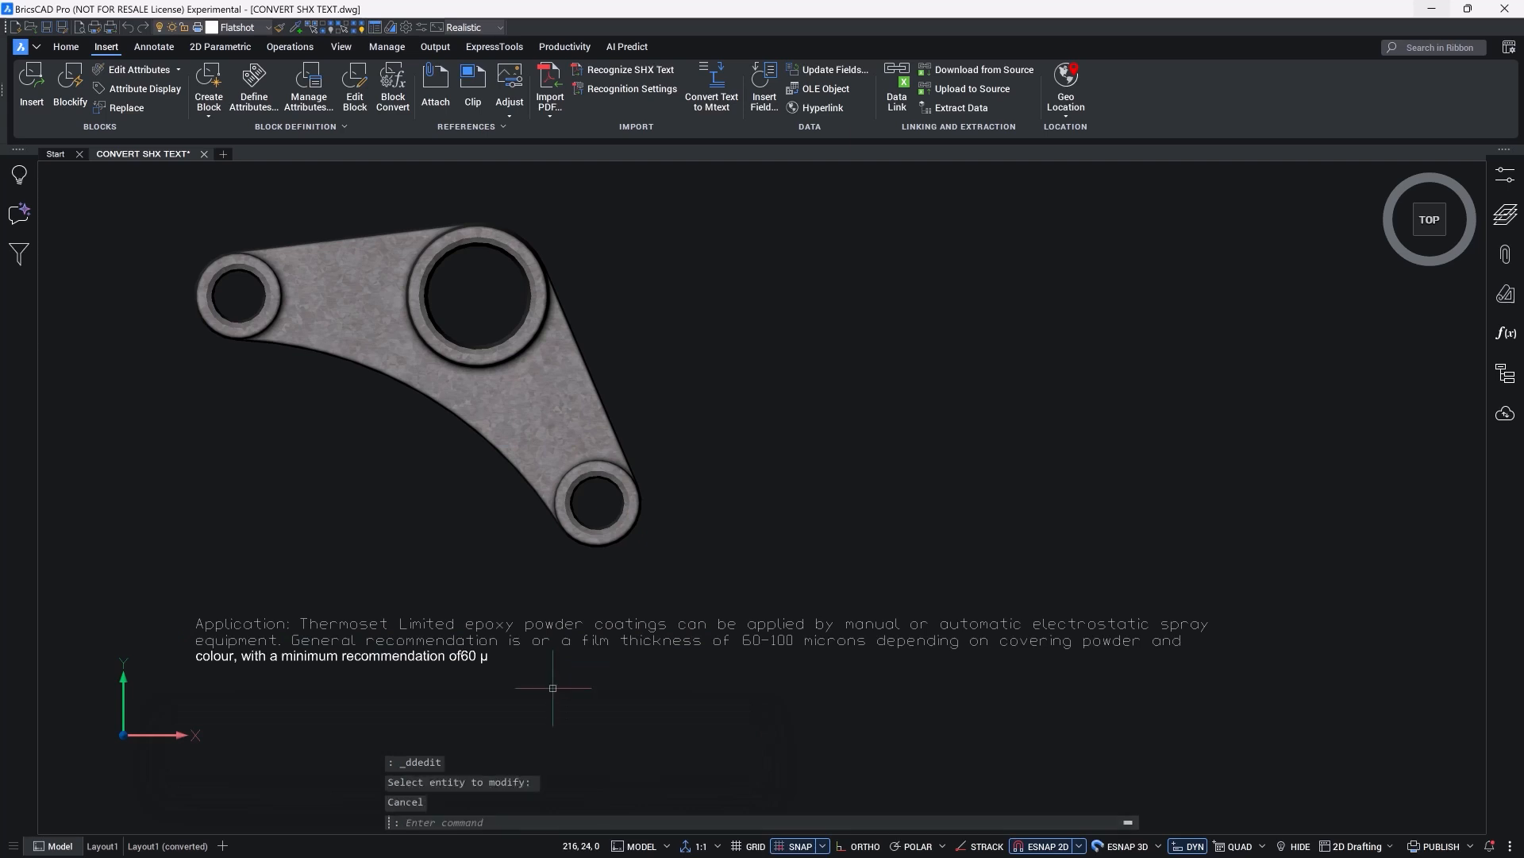
pyautogui.doubleClick(462, 656)
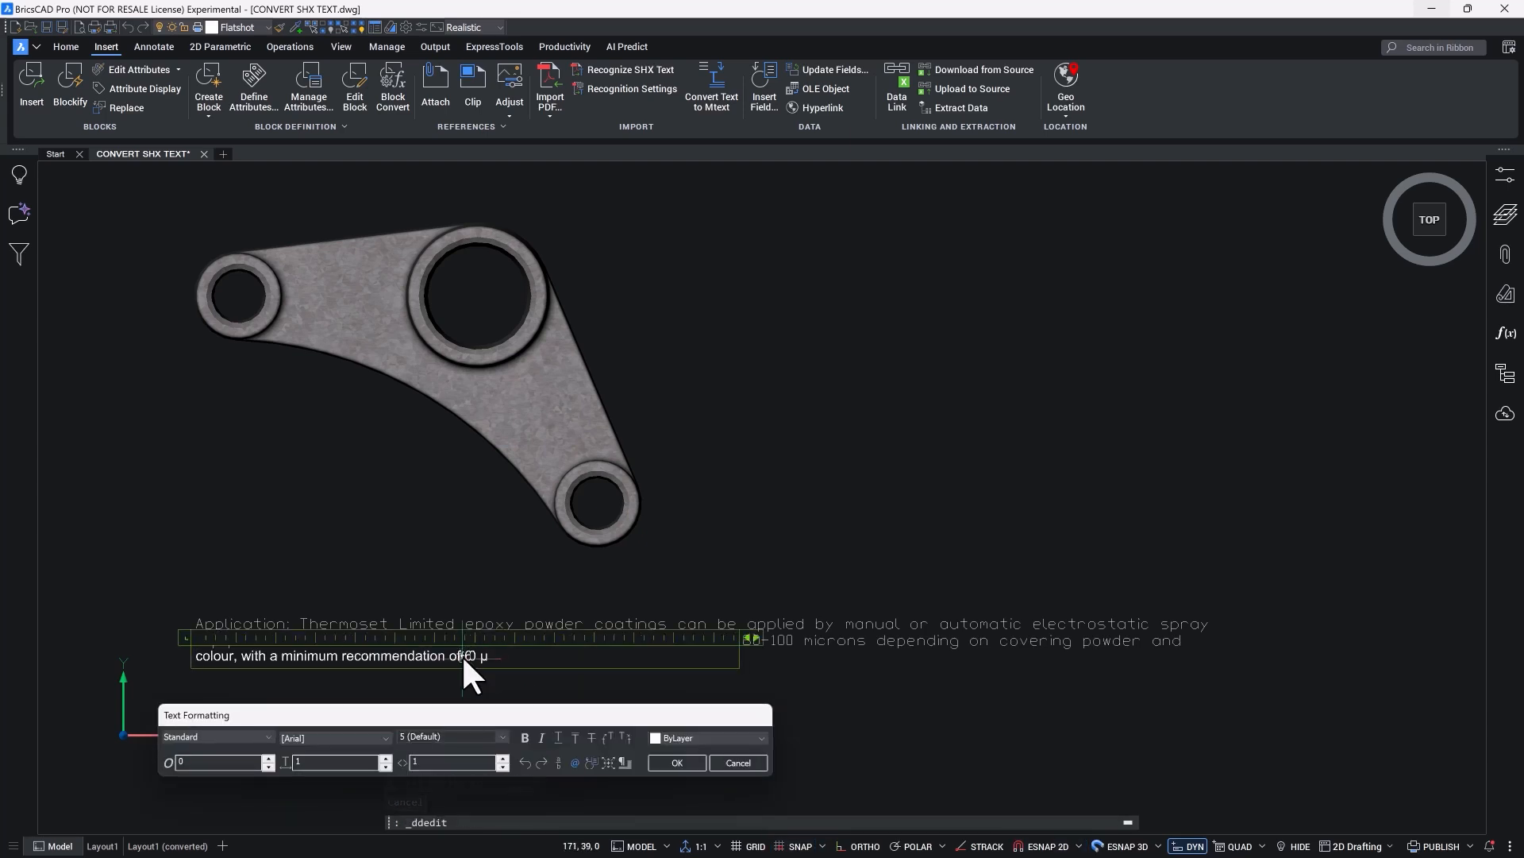
pyautogui.click(665, 760)
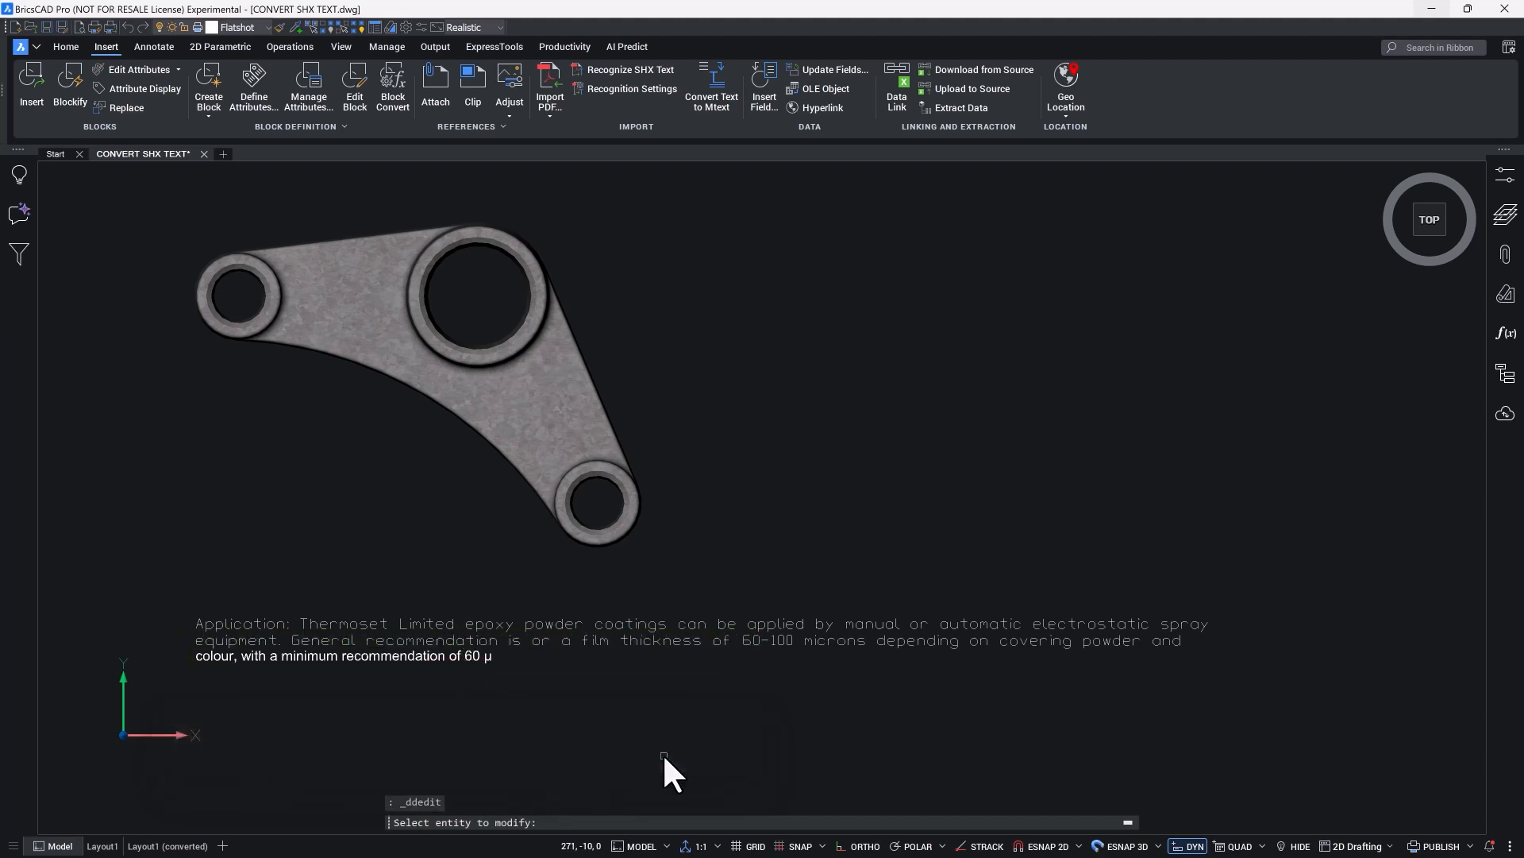